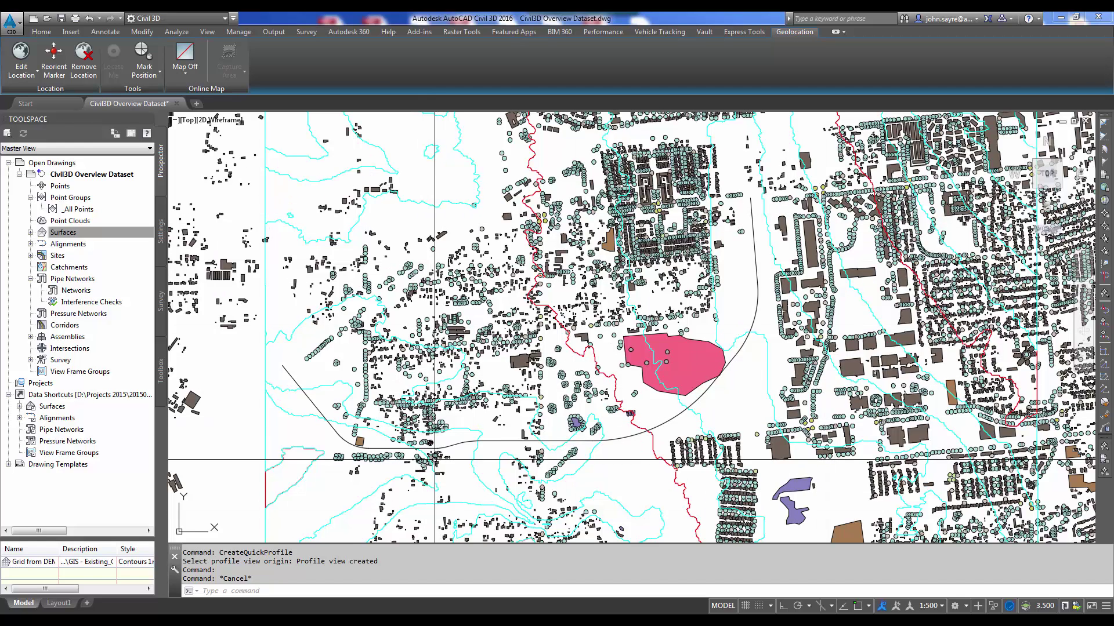
- Change the surface style of the surface "Grid from DEM file GIS - Existing_Ground" to hide its contours
{"action": "middle_click_drag", "start_coordinate": [442, 461], "coordinate": [444, 444]}
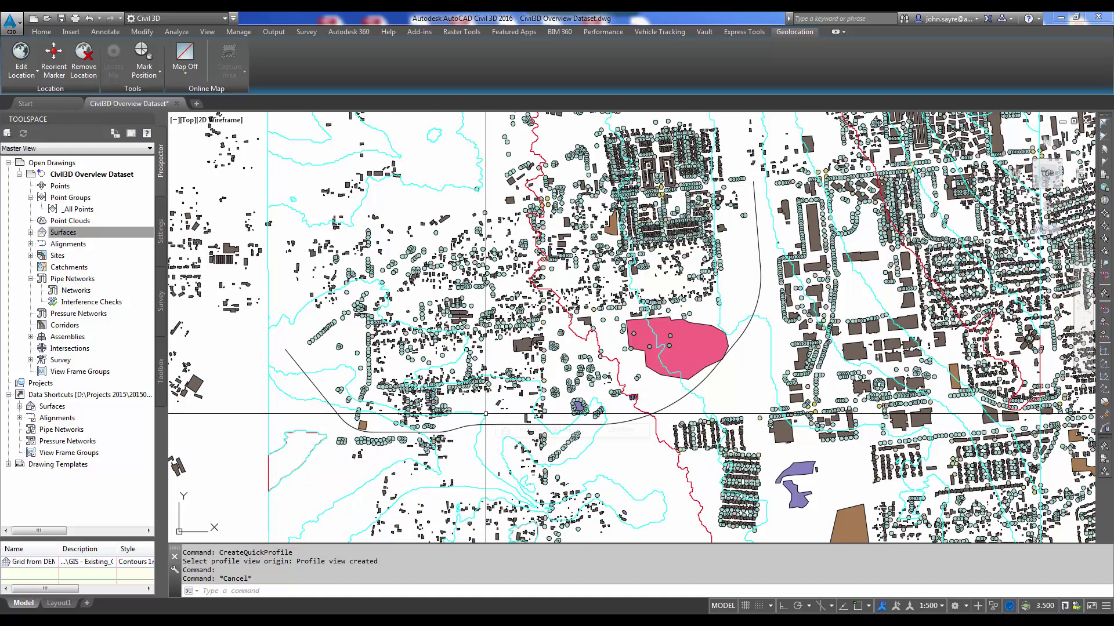
{"action": "mouse_move", "coordinate": [485, 414]}
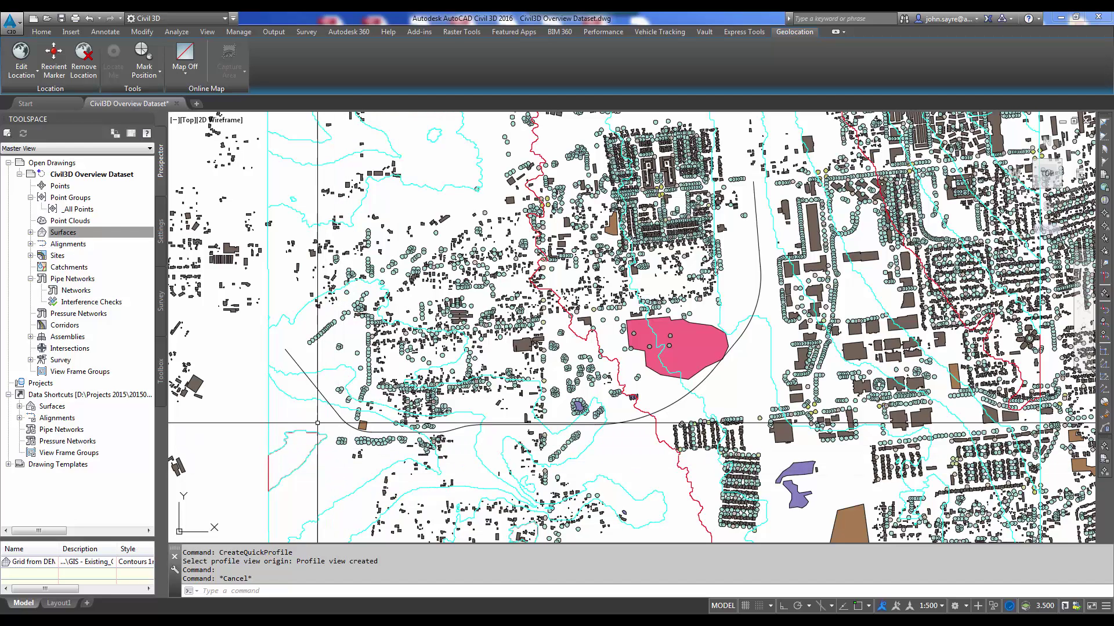
{"action": "left_click", "coordinate": [70, 233]}
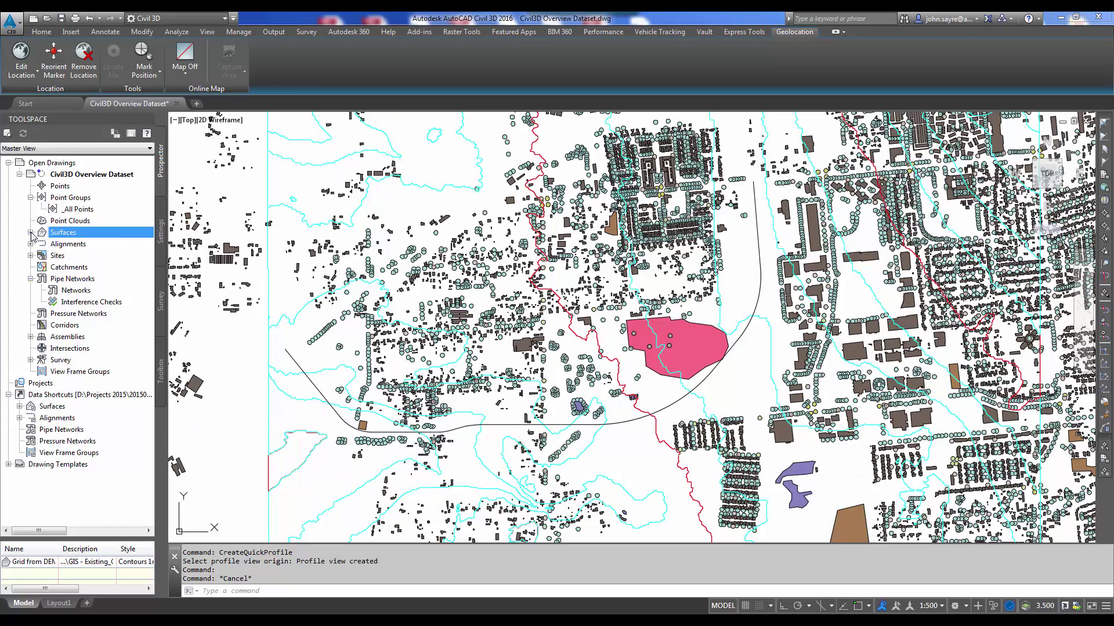
{"action": "left_click", "coordinate": [32, 232]}
{"action": "left_click", "coordinate": [92, 248]}
{"action": "right_click", "coordinate": [91, 248]}
{"action": "left_click", "coordinate": [124, 254]}
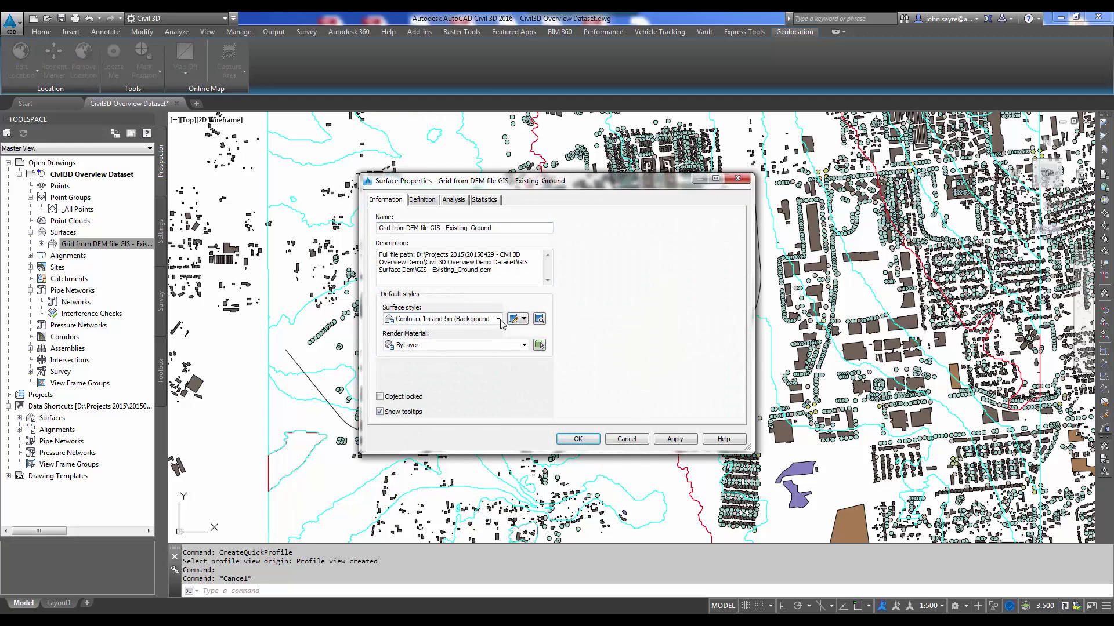
{"action": "left_click", "coordinate": [497, 319]}
{"action": "left_click", "coordinate": [519, 362]}
{"action": "left_click", "coordinate": [580, 440]}
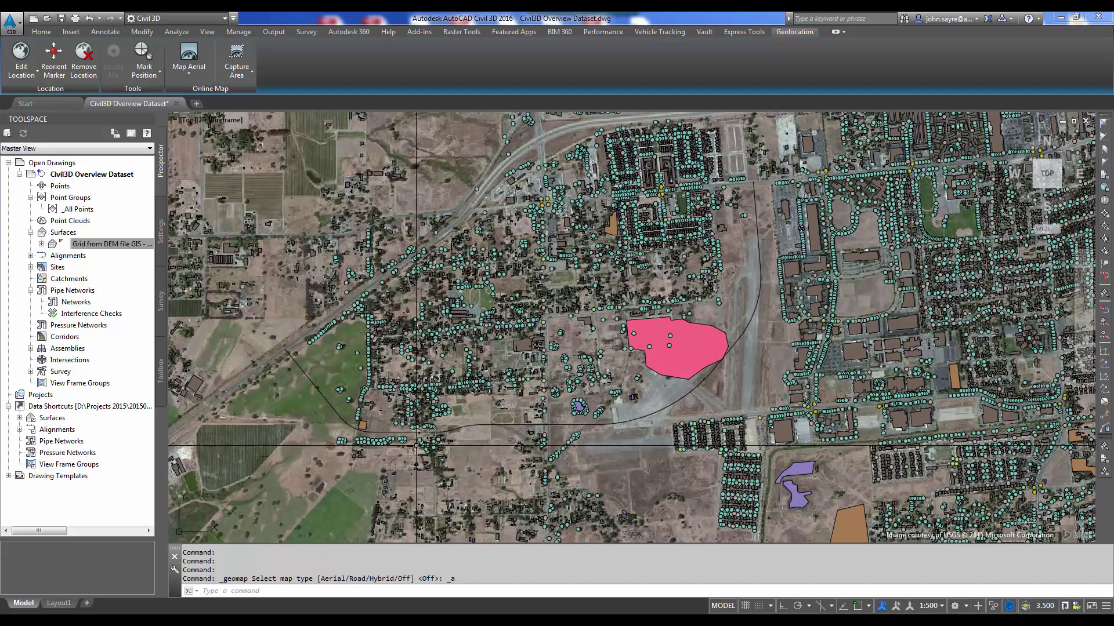
- Create a survey network named "existing survey" in the Civil 3D Demo survey database
{"action": "scroll", "coordinate": [337, 446], "scroll_direction": "up", "scroll_amount": 2}
{"action": "middle_click_drag", "start_coordinate": [422, 435], "coordinate": [381, 450]}
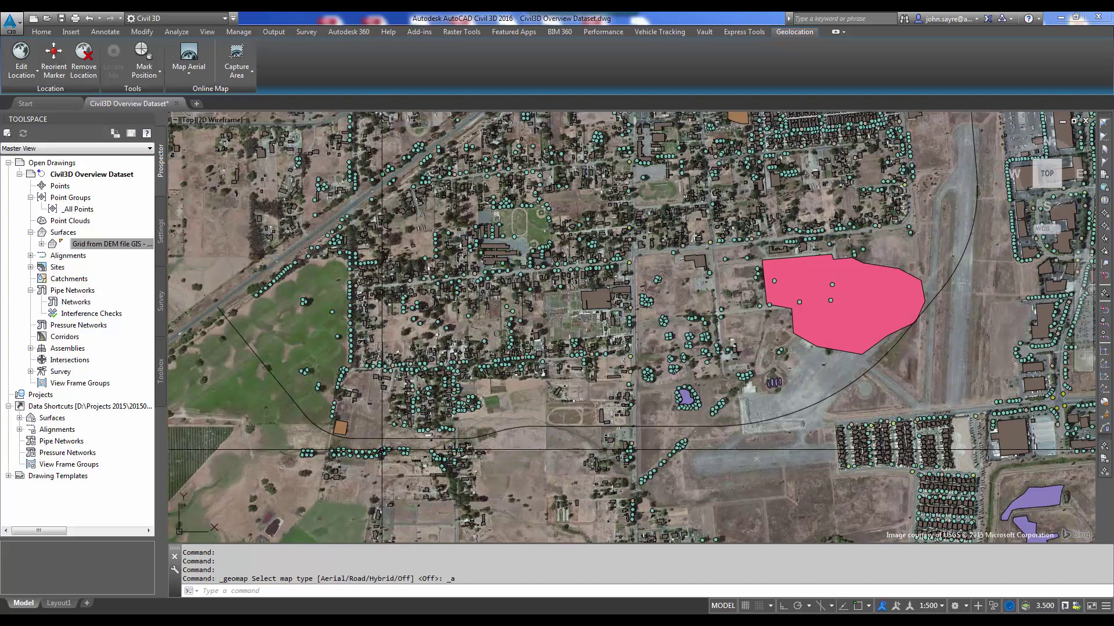
{"action": "left_click", "coordinate": [162, 301]}
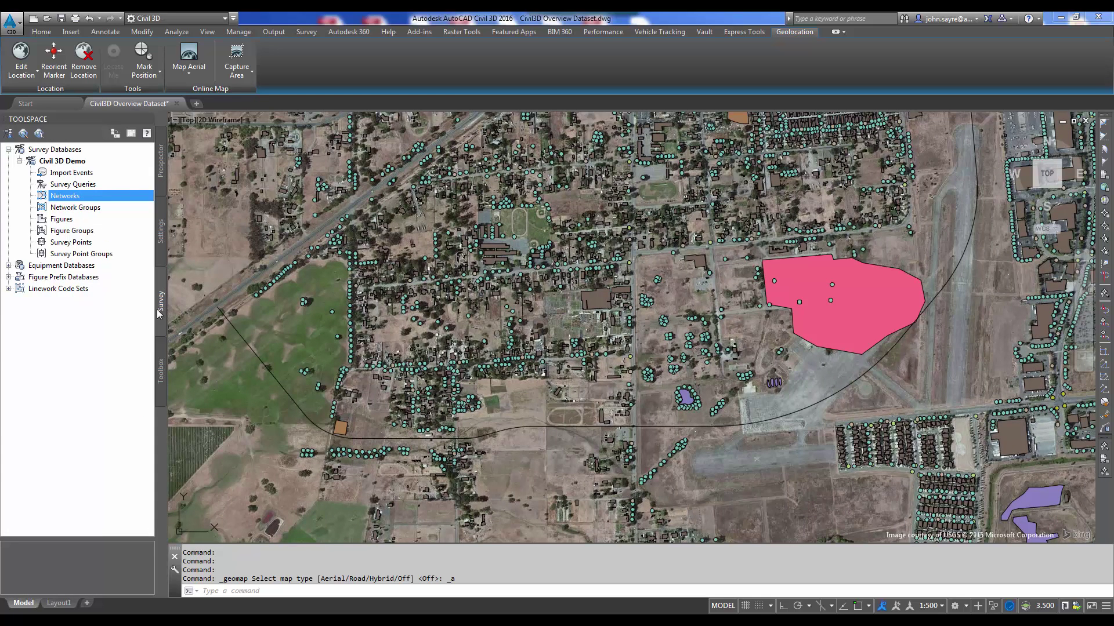
{"action": "left_click", "coordinate": [61, 163]}
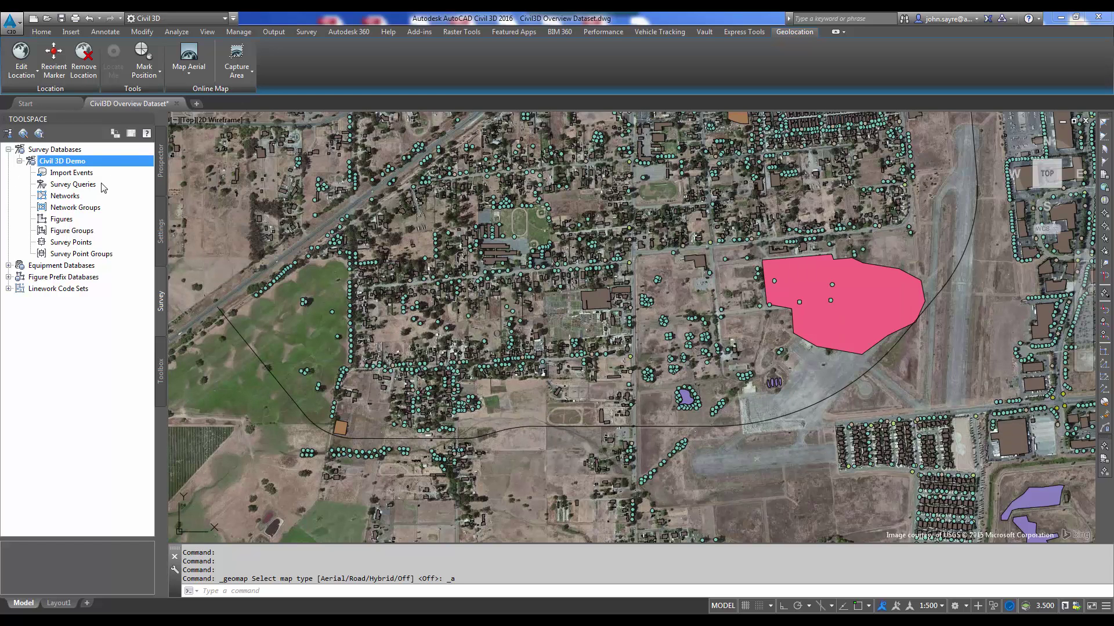
{"action": "right_click", "coordinate": [63, 196]}
{"action": "left_click", "coordinate": [87, 203]}
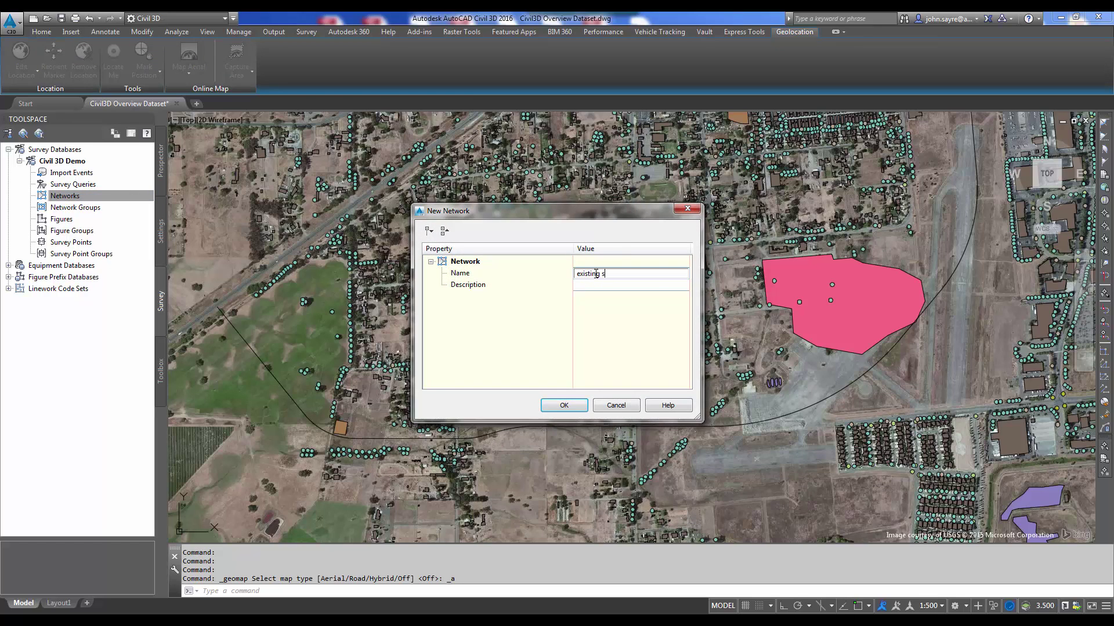
{"action": "left_click", "coordinate": [563, 405]}
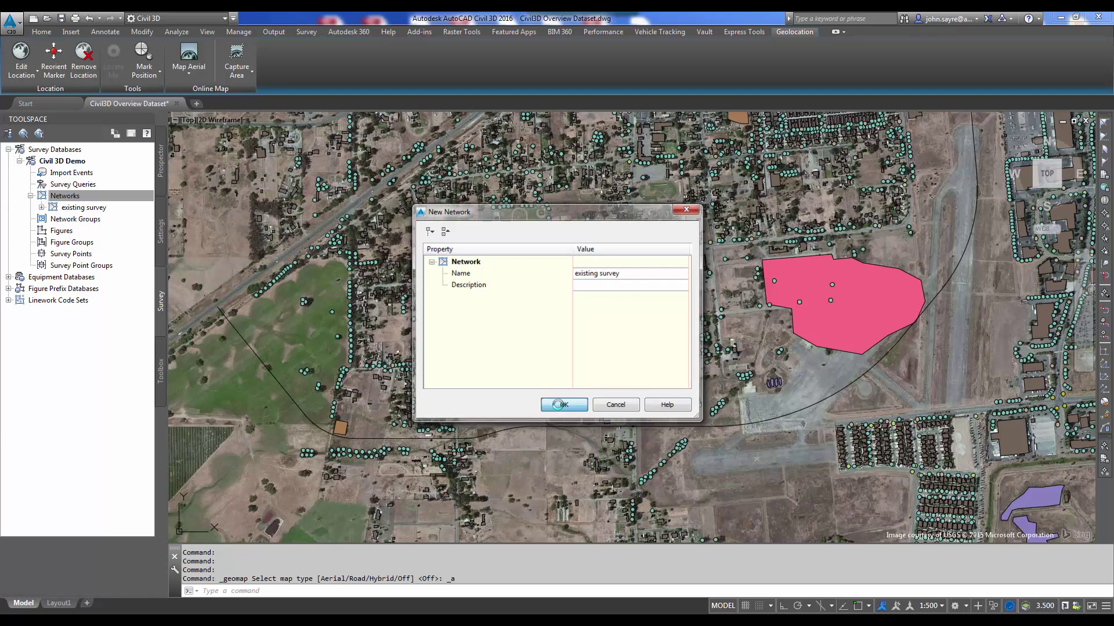
- Import the point file "existing ground (Surveyed)" into the existing survey network, keeping the default import settings
{"action": "left_click", "coordinate": [41, 208]}
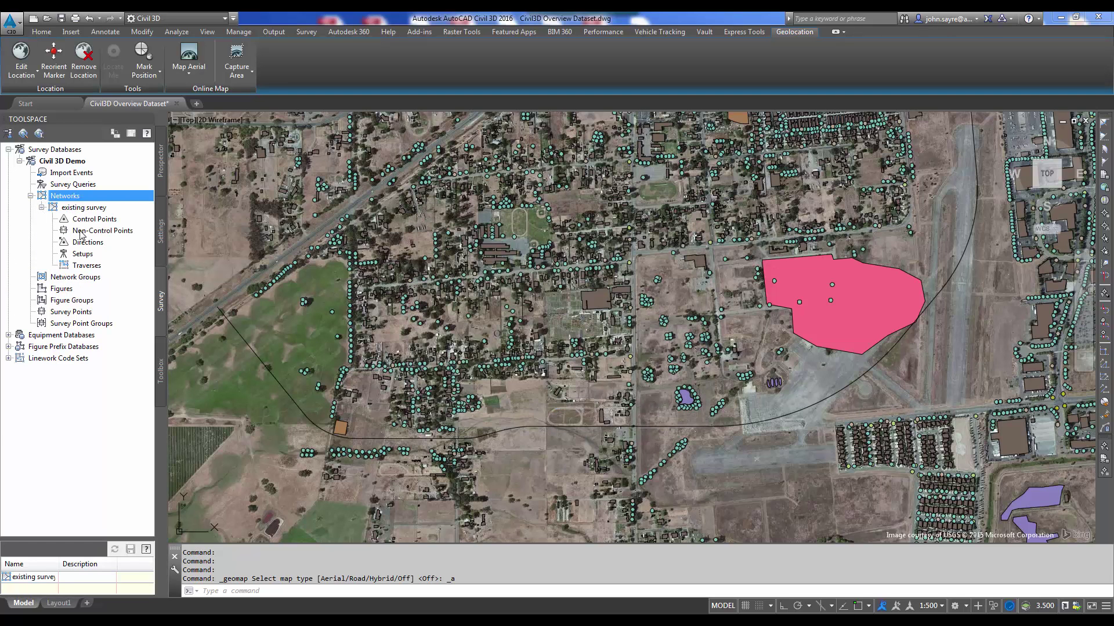
{"action": "right_click", "coordinate": [84, 210]}
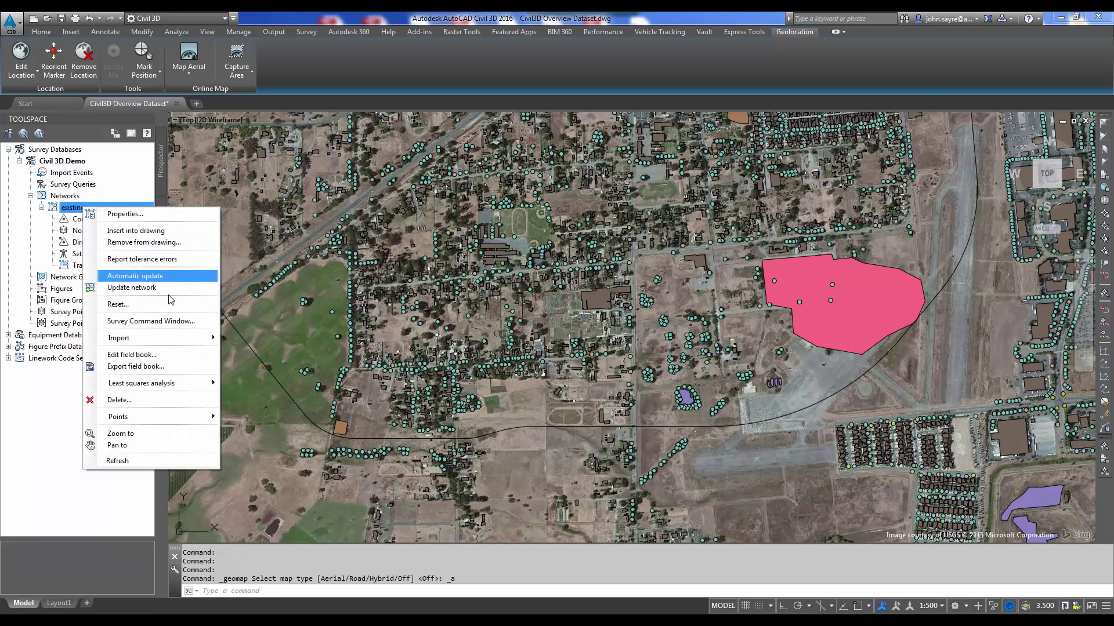
{"action": "mouse_move", "coordinate": [168, 341]}
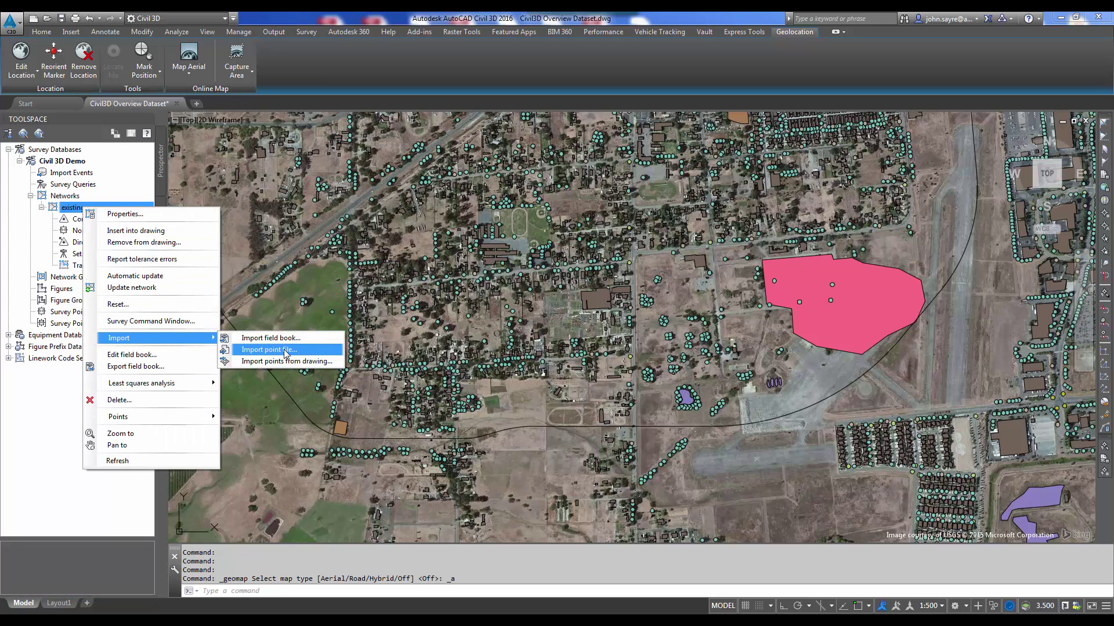
{"action": "left_click", "coordinate": [270, 338]}
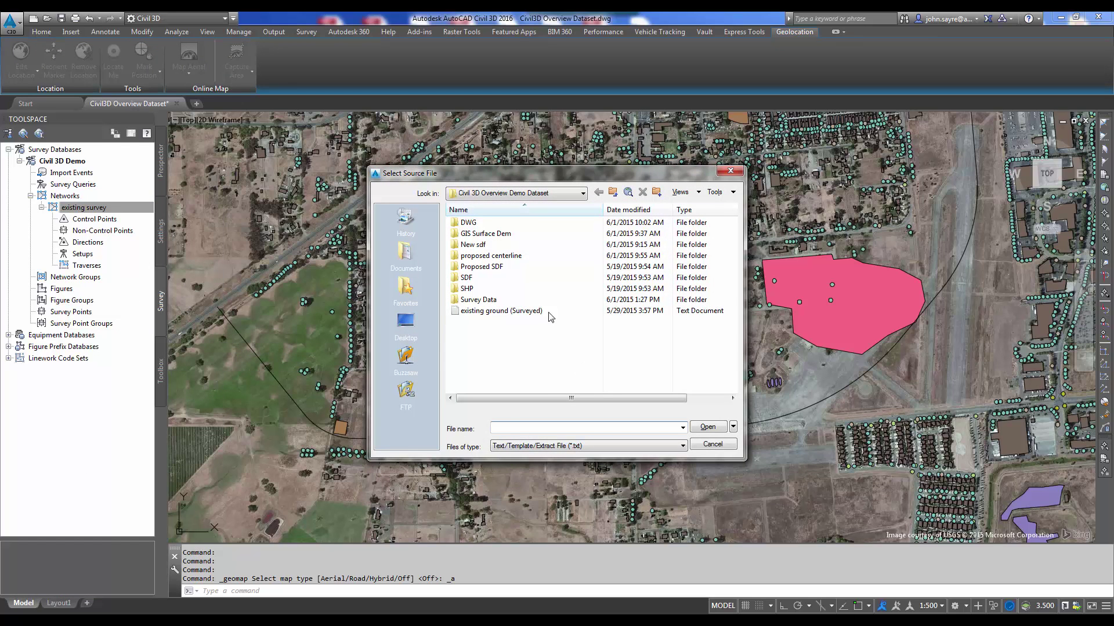
{"action": "left_click", "coordinate": [502, 312]}
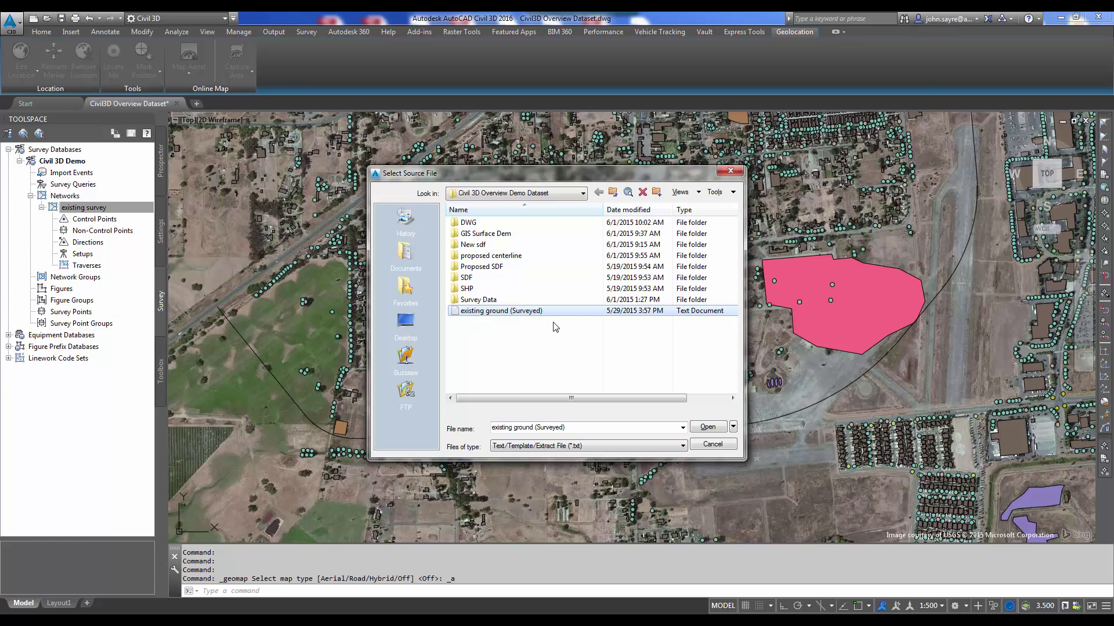
{"action": "left_click", "coordinate": [707, 428]}
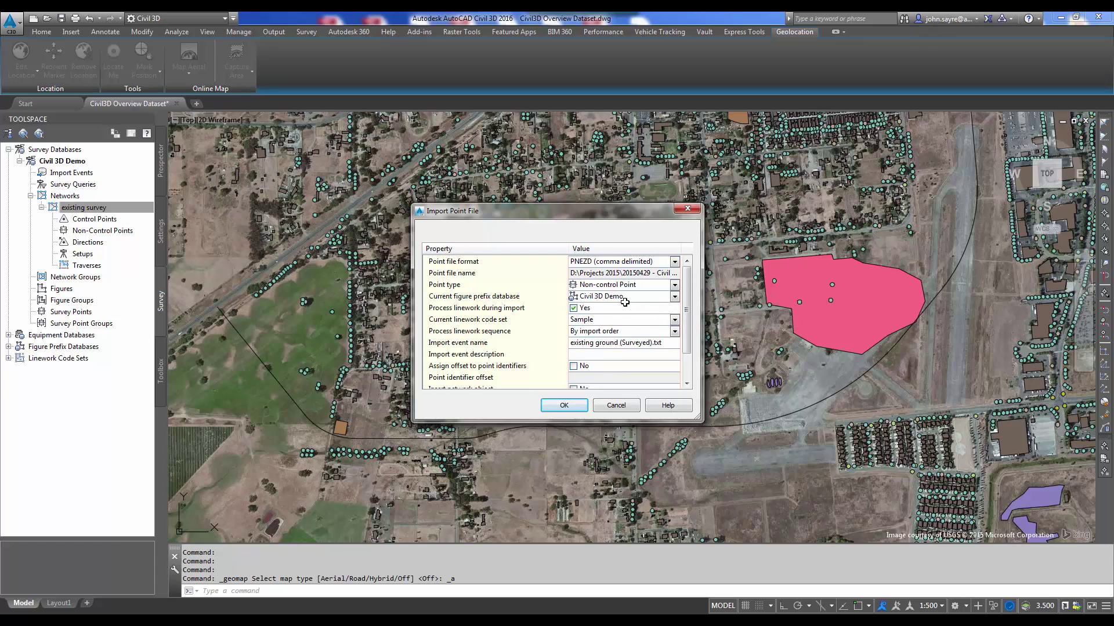
{"action": "left_click_drag", "start_coordinate": [688, 299], "coordinate": [689, 335]}
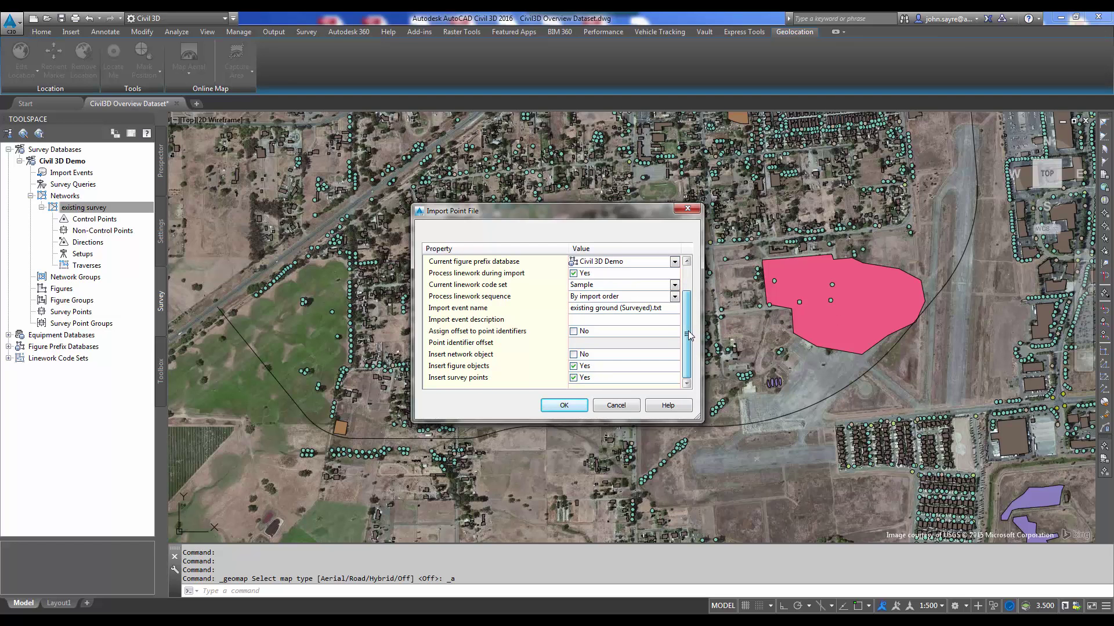
{"action": "left_click", "coordinate": [563, 406]}
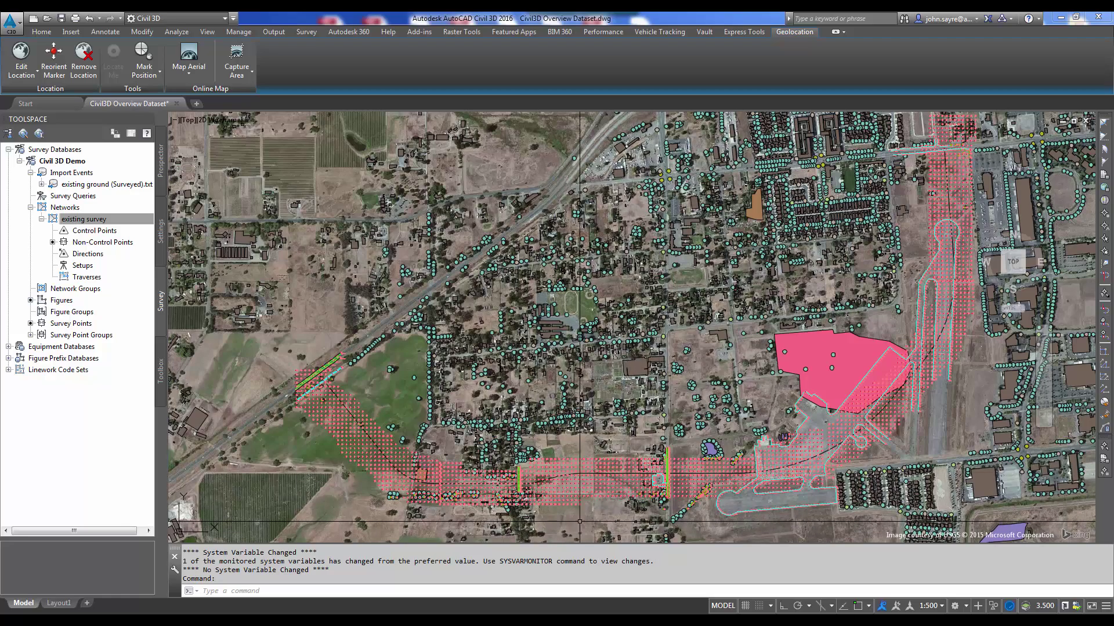
- Examine the imported survey points, tree symbols and linework along the whole route against the aerial imagery
{"action": "scroll", "coordinate": [293, 398], "scroll_direction": "up", "scroll_amount": 4}
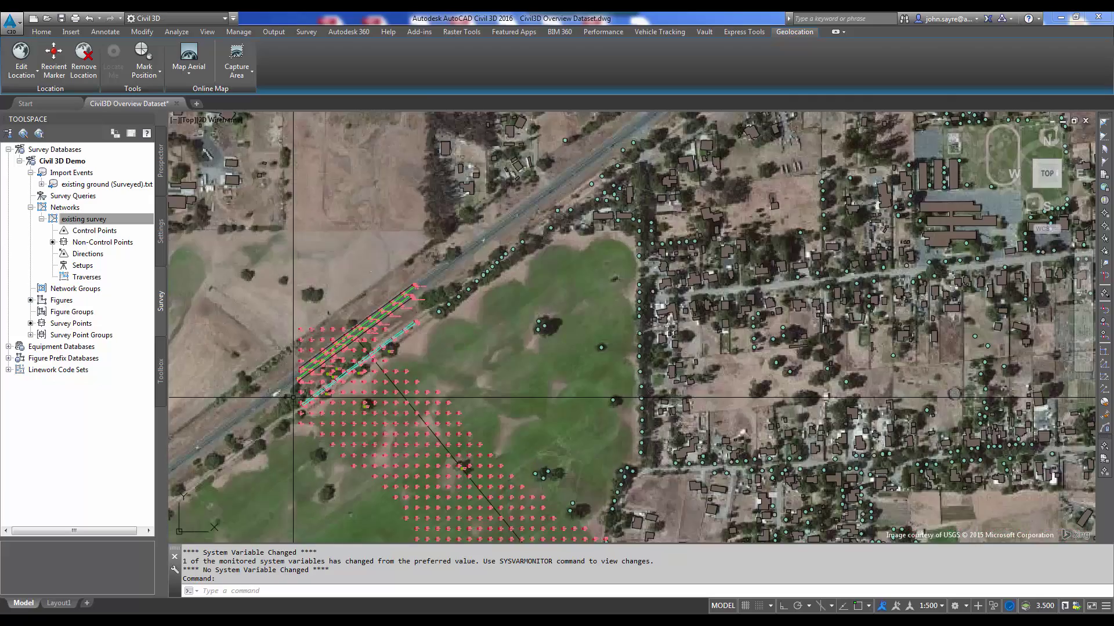
{"action": "scroll", "coordinate": [418, 276], "scroll_direction": "up", "scroll_amount": 5}
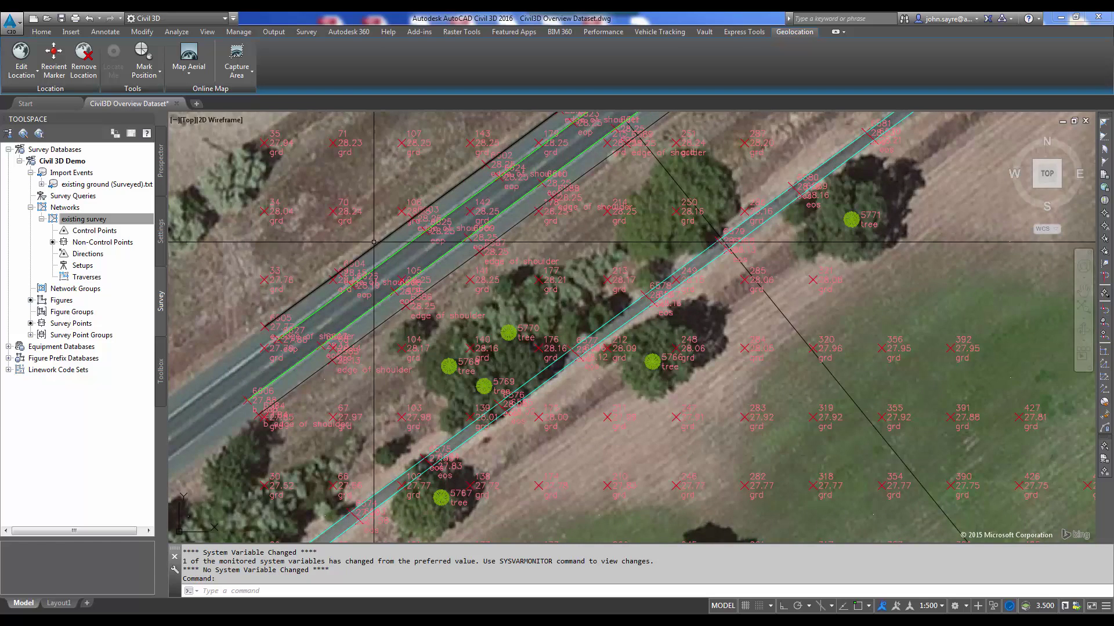
{"action": "mouse_move", "coordinate": [380, 246]}
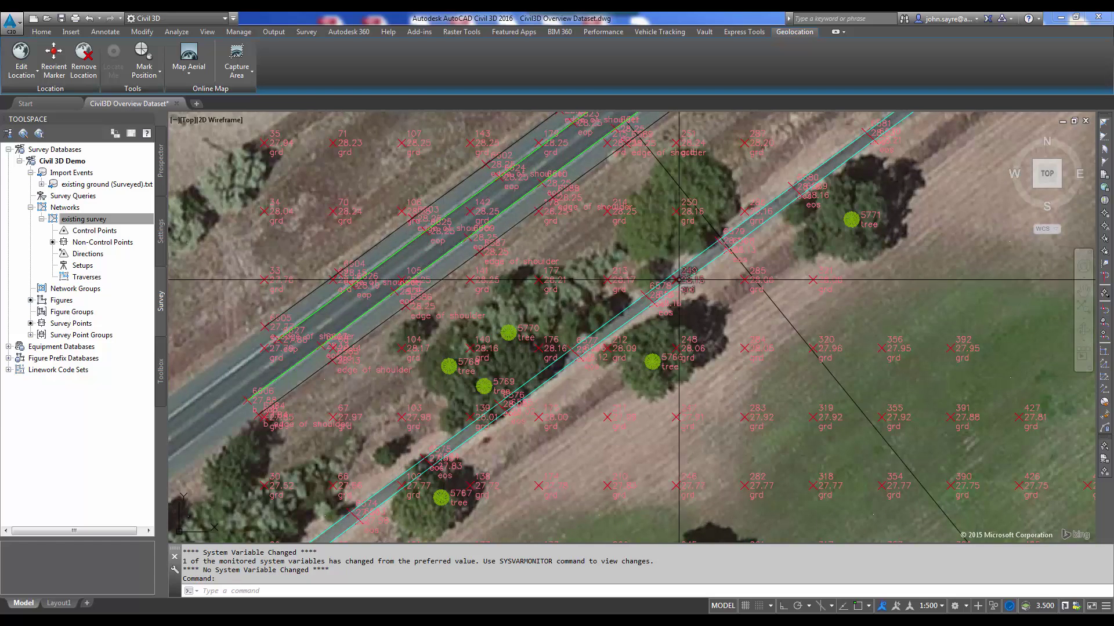
{"action": "scroll", "coordinate": [696, 284], "scroll_direction": "down", "scroll_amount": 5}
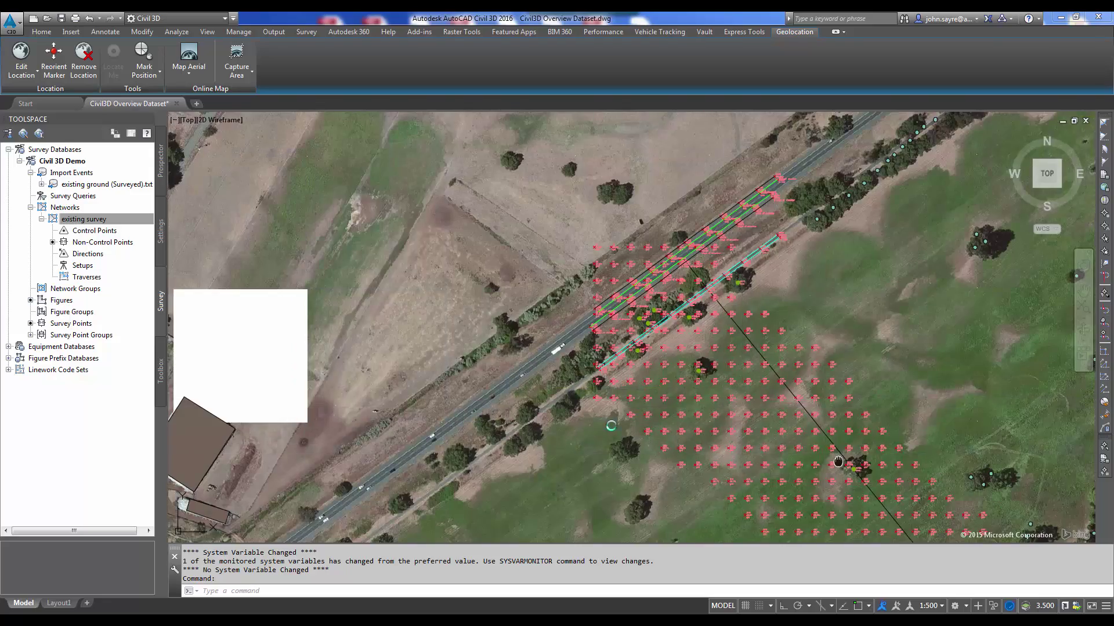
{"action": "middle_click_drag", "start_coordinate": [839, 462], "coordinate": [271, 277]}
{"action": "middle_click_drag", "start_coordinate": [607, 516], "coordinate": [368, 356]}
{"action": "scroll", "coordinate": [653, 333], "scroll_direction": "up", "scroll_amount": 6}
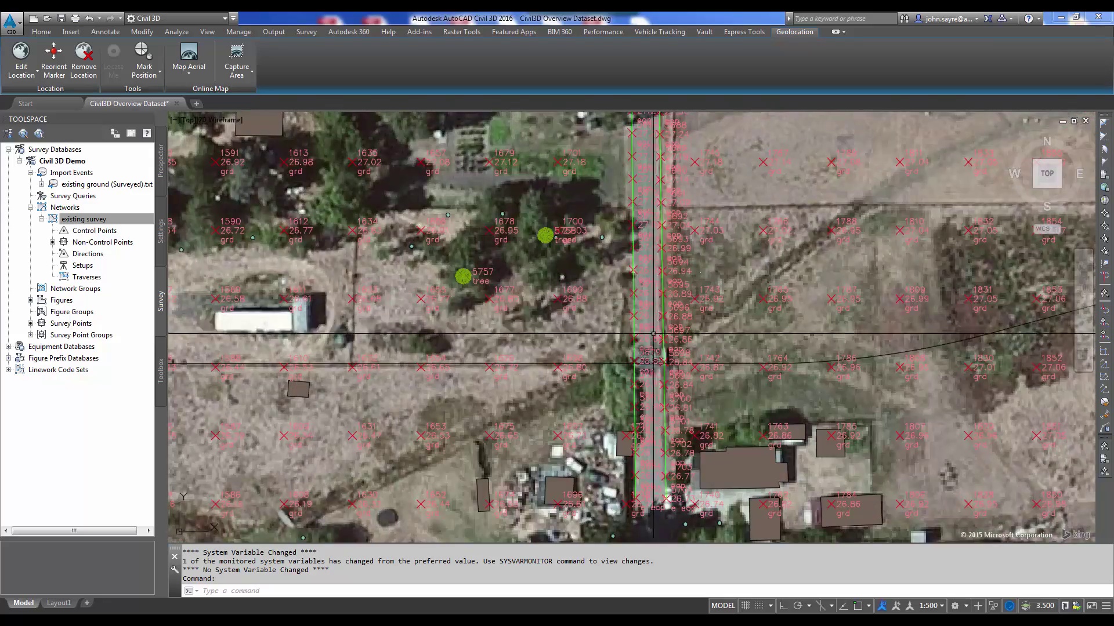
{"action": "scroll", "coordinate": [620, 407], "scroll_direction": "down", "scroll_amount": 3}
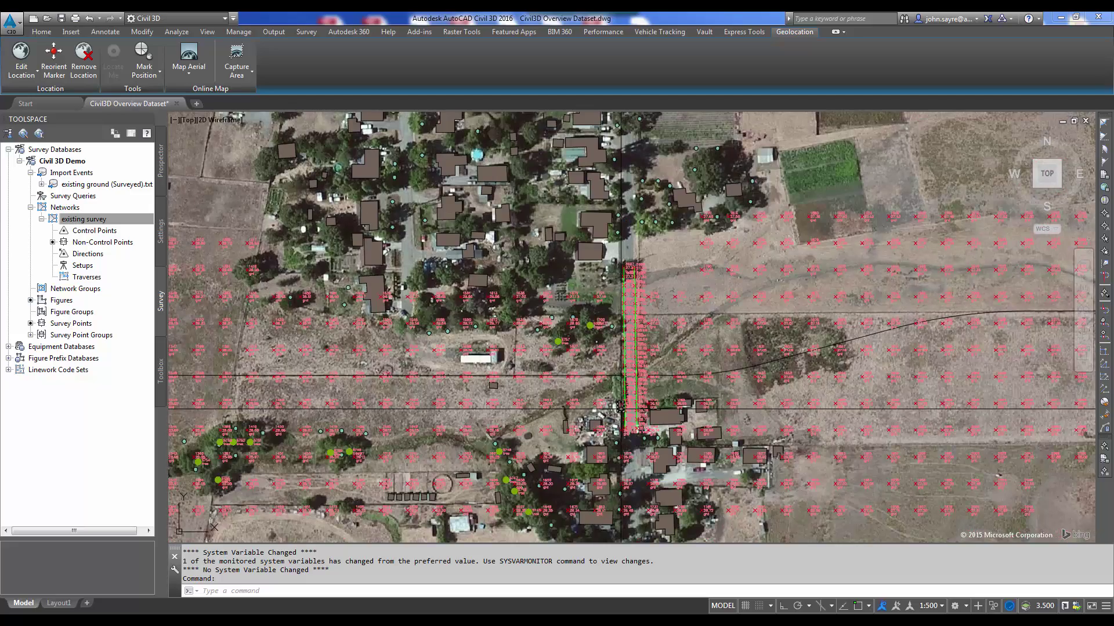
{"action": "scroll", "coordinate": [620, 408], "scroll_direction": "down", "scroll_amount": 3}
{"action": "middle_click_drag", "start_coordinate": [763, 417], "coordinate": [547, 435]}
{"action": "middle_click_drag", "start_coordinate": [663, 433], "coordinate": [462, 428]}
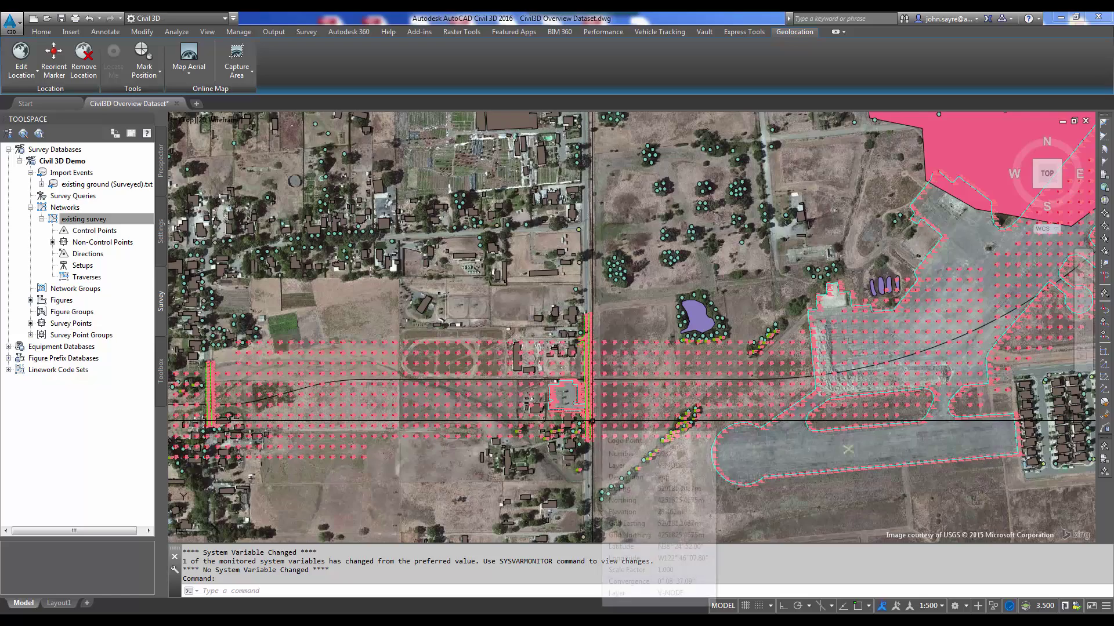
{"action": "scroll", "coordinate": [610, 421], "scroll_direction": "down", "scroll_amount": 2}
{"action": "scroll", "coordinate": [627, 412], "scroll_direction": "up", "scroll_amount": 2}
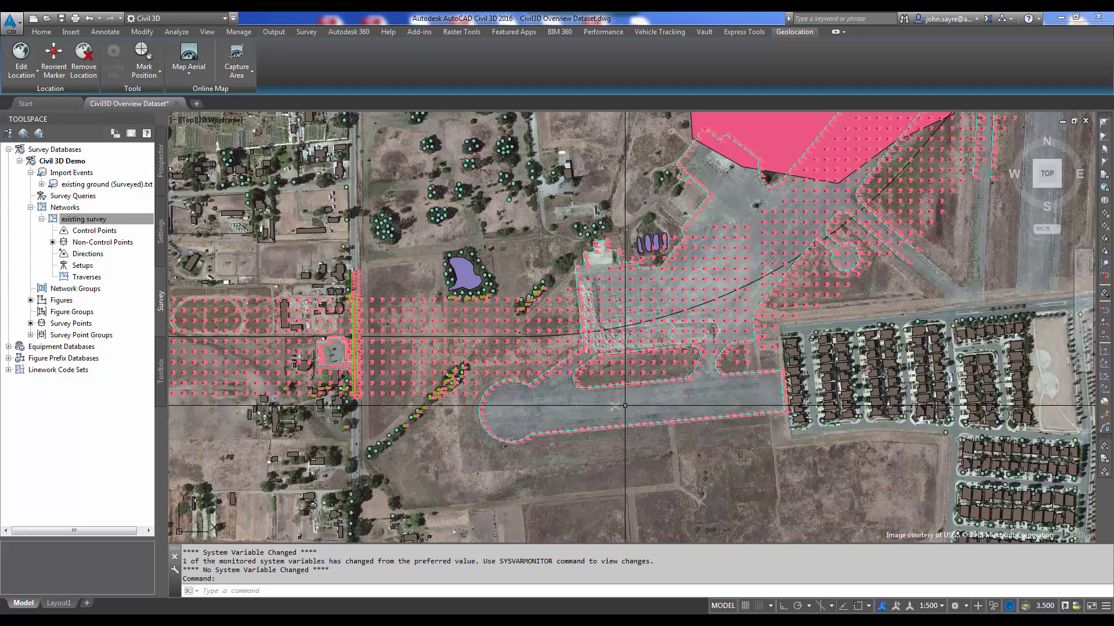
{"action": "scroll", "coordinate": [624, 408], "scroll_direction": "down", "scroll_amount": 2}
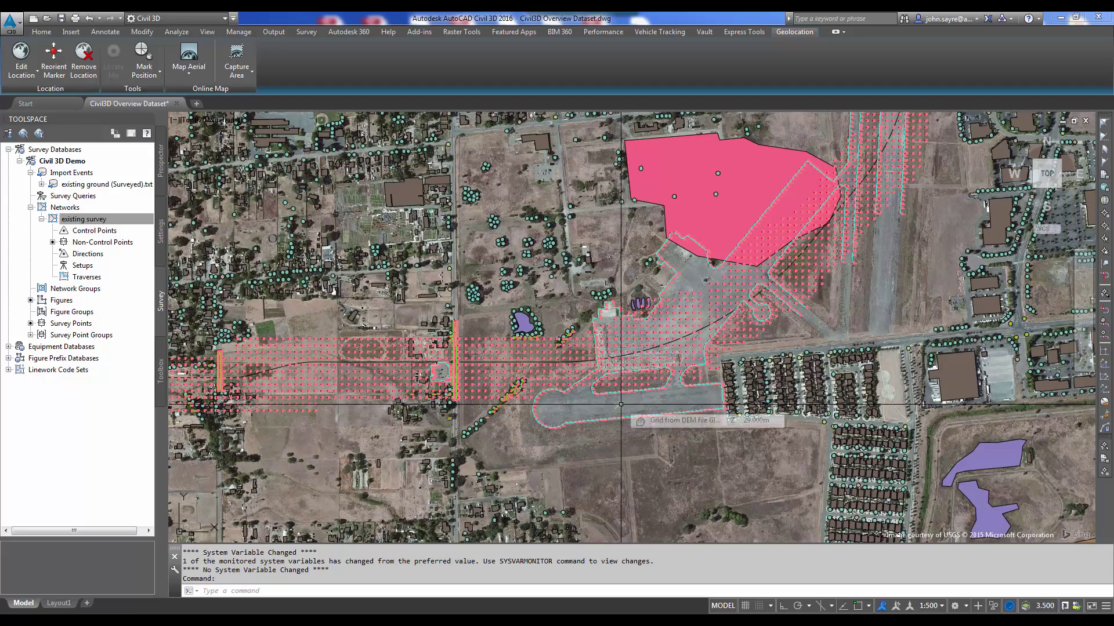
{"action": "scroll", "coordinate": [620, 405], "scroll_direction": "down", "scroll_amount": 2}
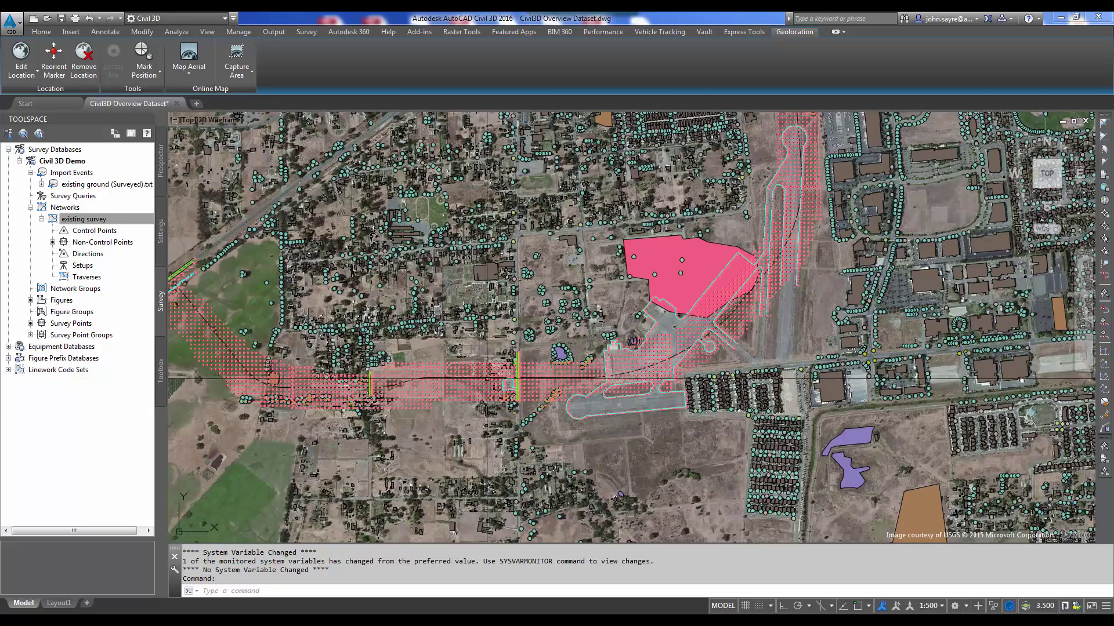
{"action": "middle_click_drag", "start_coordinate": [363, 346], "coordinate": [464, 416]}
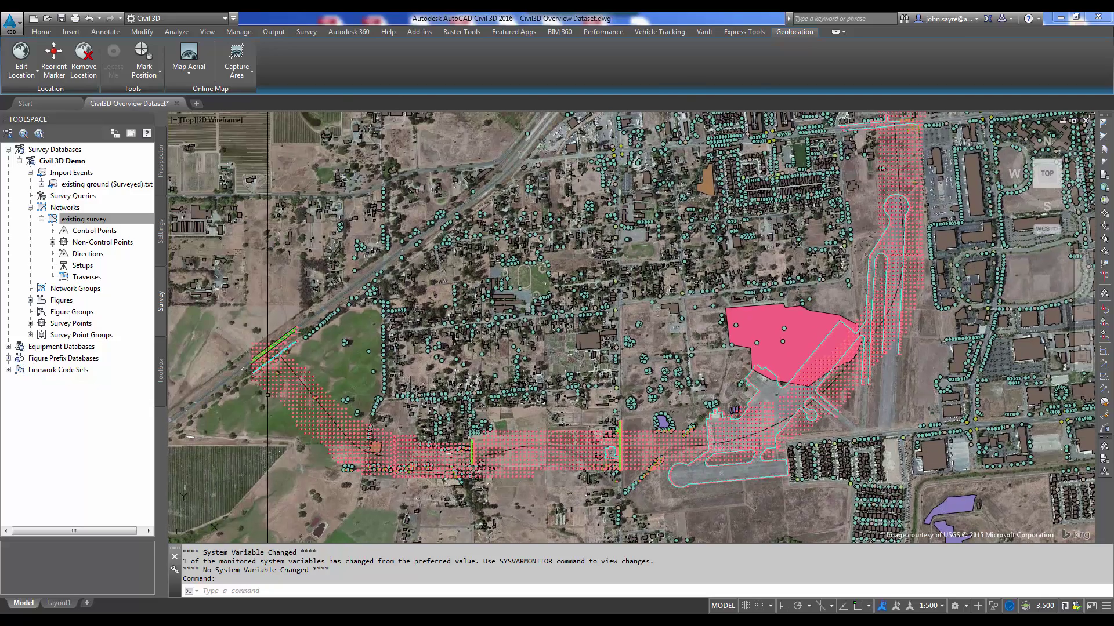
{"action": "scroll", "coordinate": [318, 436], "scroll_direction": "up", "scroll_amount": 2}
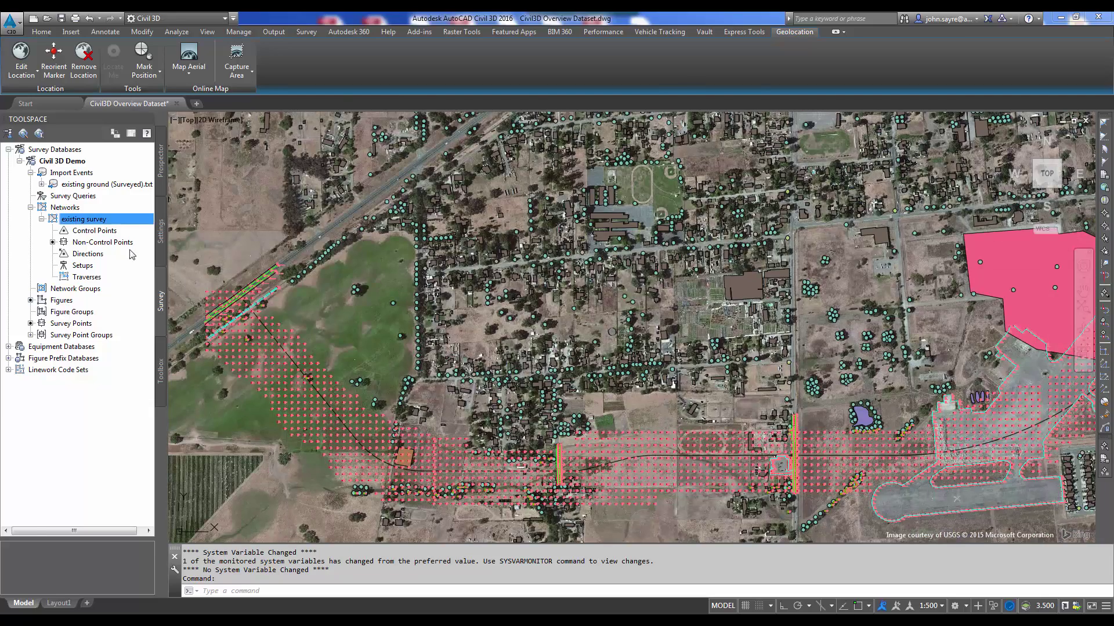
- Start a new point group in the drawing and name it "No Points"
{"action": "left_click", "coordinate": [162, 174]}
{"action": "left_click", "coordinate": [72, 196]}
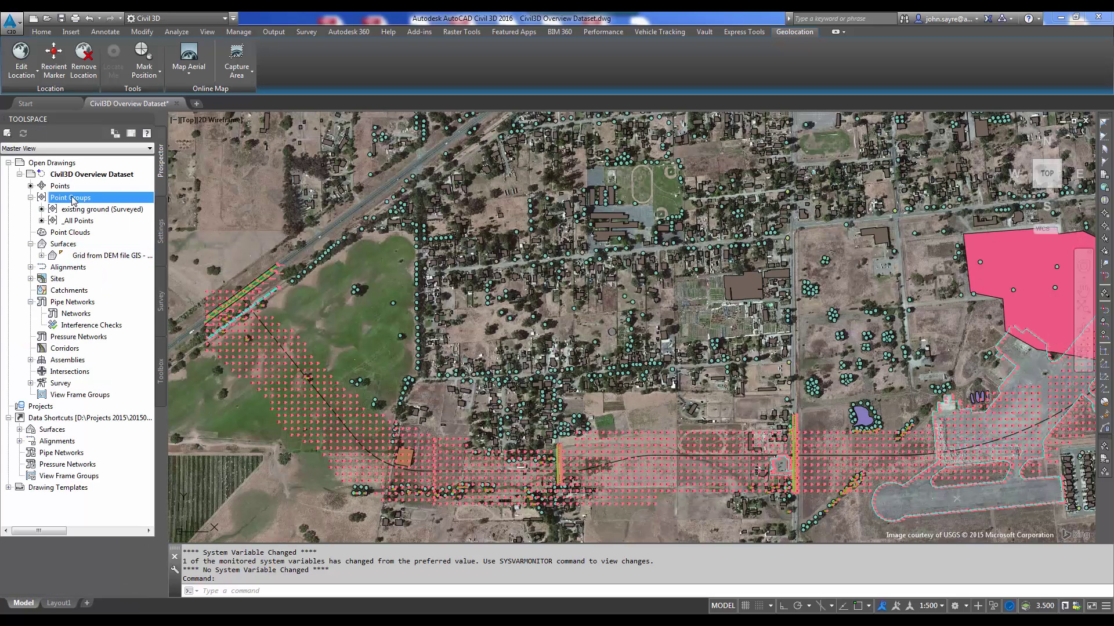
{"action": "right_click", "coordinate": [84, 197]}
{"action": "left_click", "coordinate": [108, 219]}
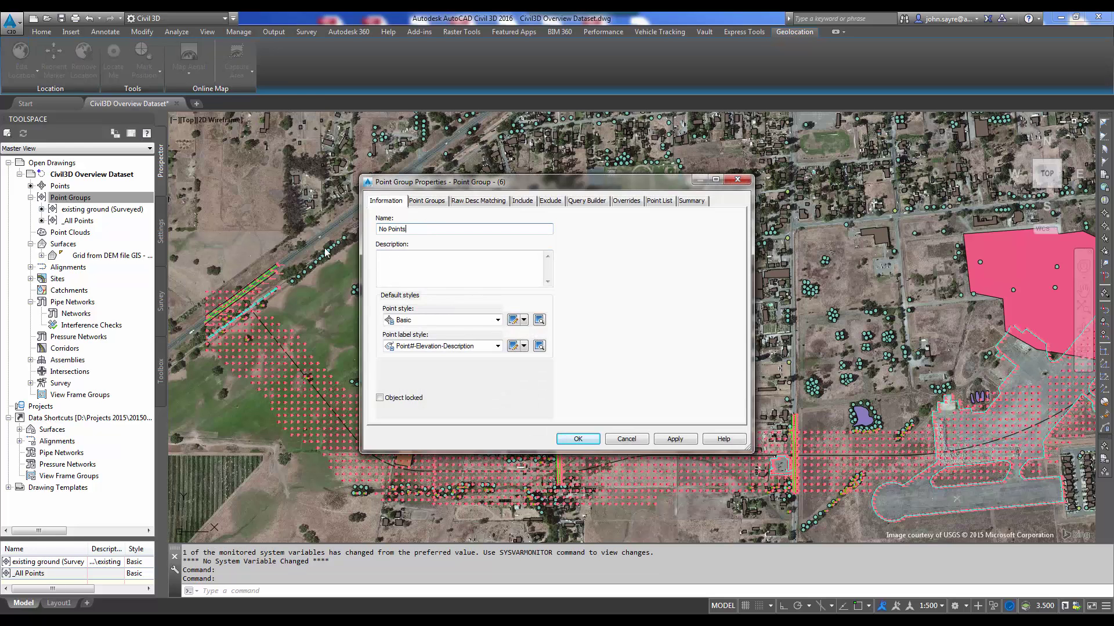
- Set the No Points group's point style to <none> and its point label style to Description Only
{"action": "left_click", "coordinate": [497, 321]}
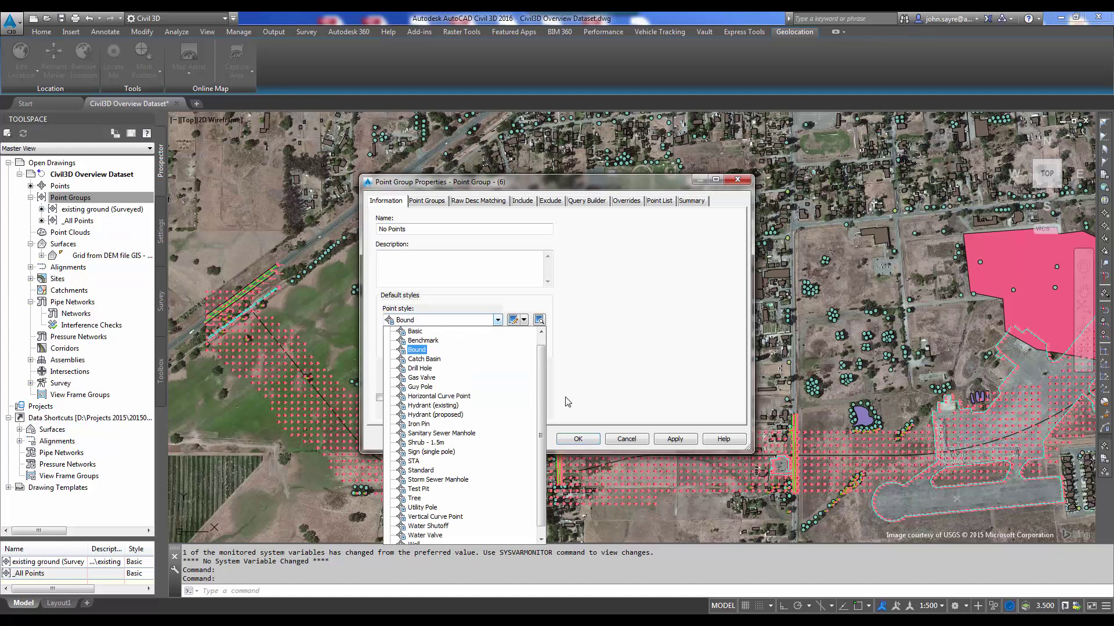
{"action": "left_click", "coordinate": [543, 334]}
{"action": "left_click", "coordinate": [453, 331]}
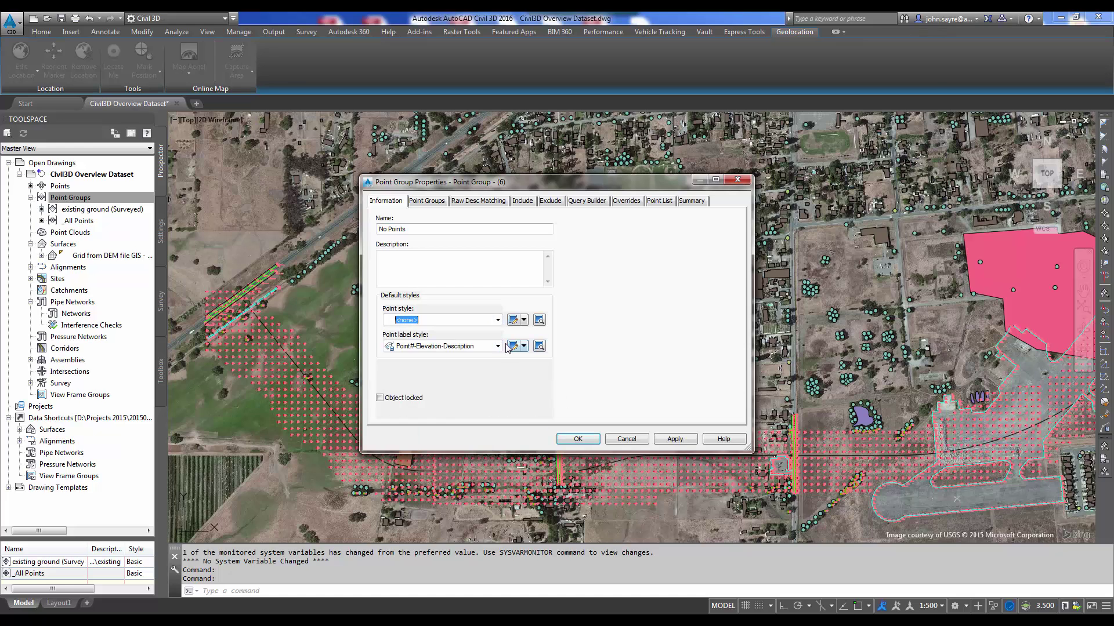
{"action": "left_click", "coordinate": [496, 347]}
{"action": "left_click", "coordinate": [421, 357]}
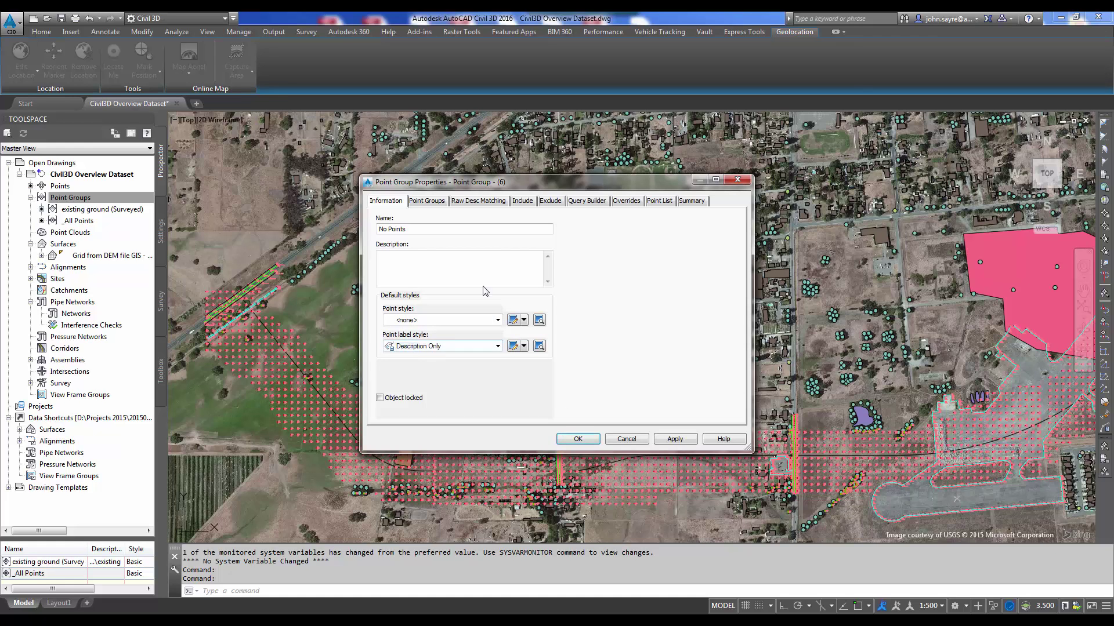
- Include all points in the No Points group and create it
{"action": "left_click", "coordinate": [522, 202]}
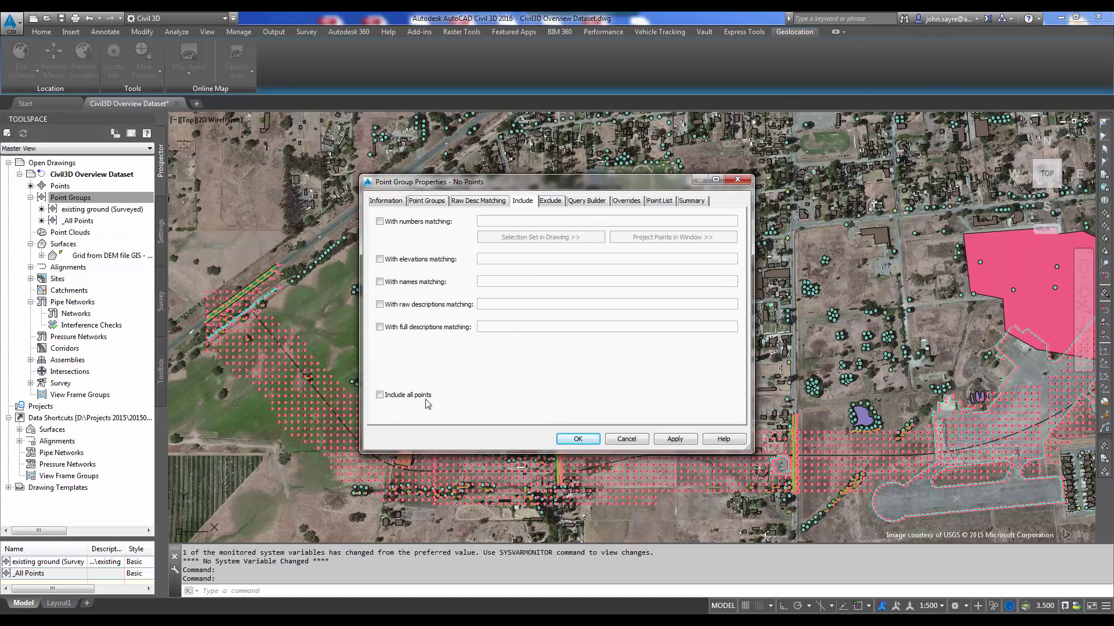
{"action": "left_click", "coordinate": [380, 396]}
{"action": "left_click", "coordinate": [578, 440]}
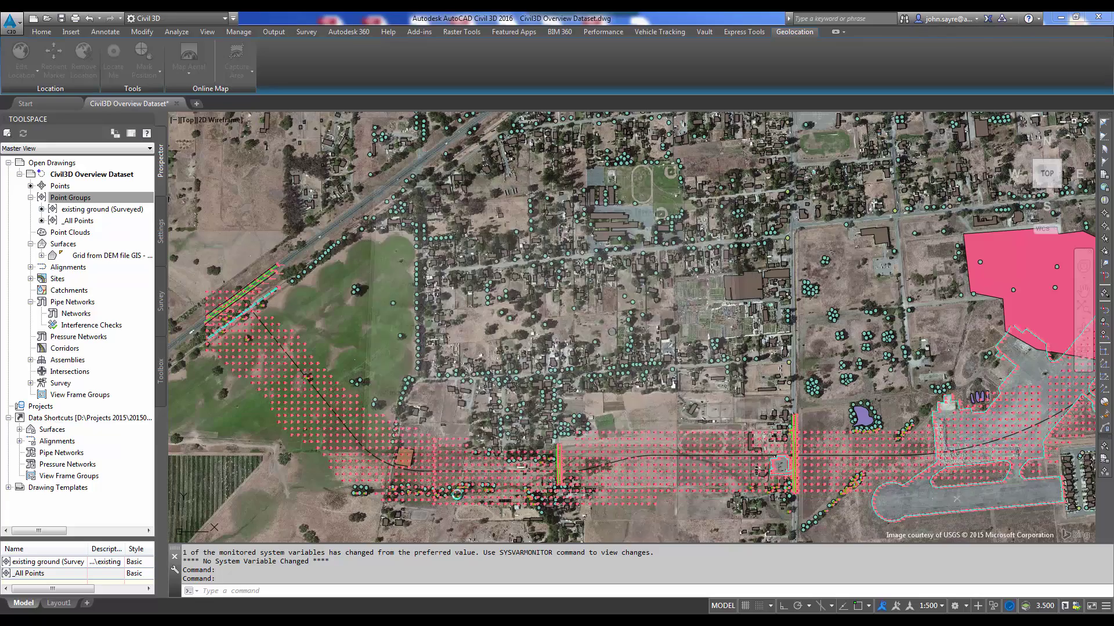
- Examine the tree symbols and survey linework along the route with the No Points group controlling the point display
{"action": "scroll", "coordinate": [463, 512], "scroll_direction": "up", "scroll_amount": 10}
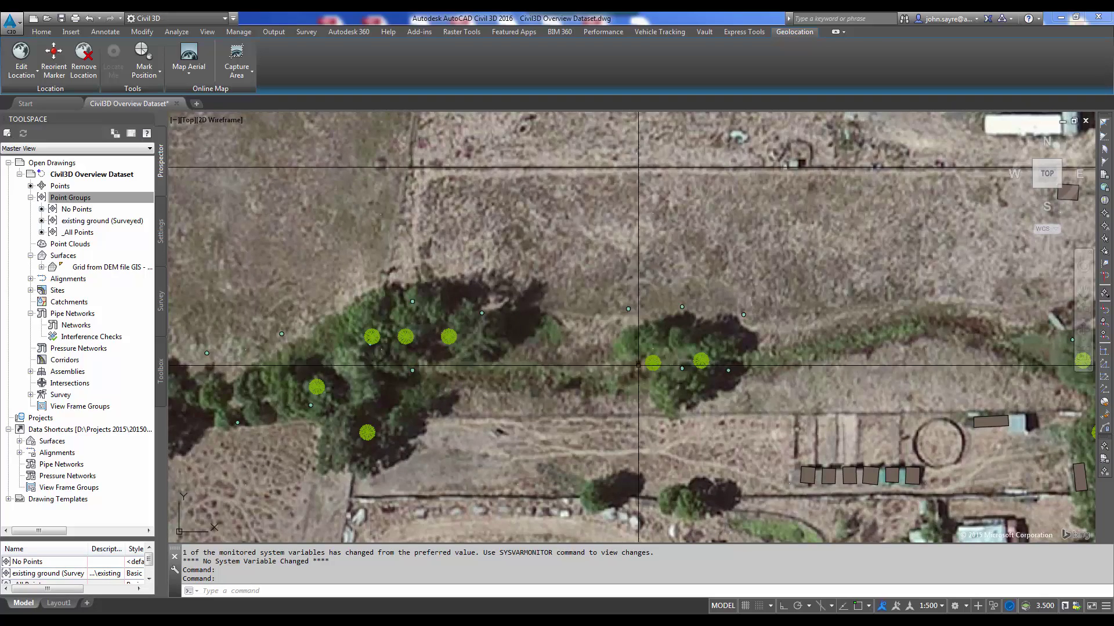
{"action": "scroll", "coordinate": [614, 386], "scroll_direction": "down", "scroll_amount": 4}
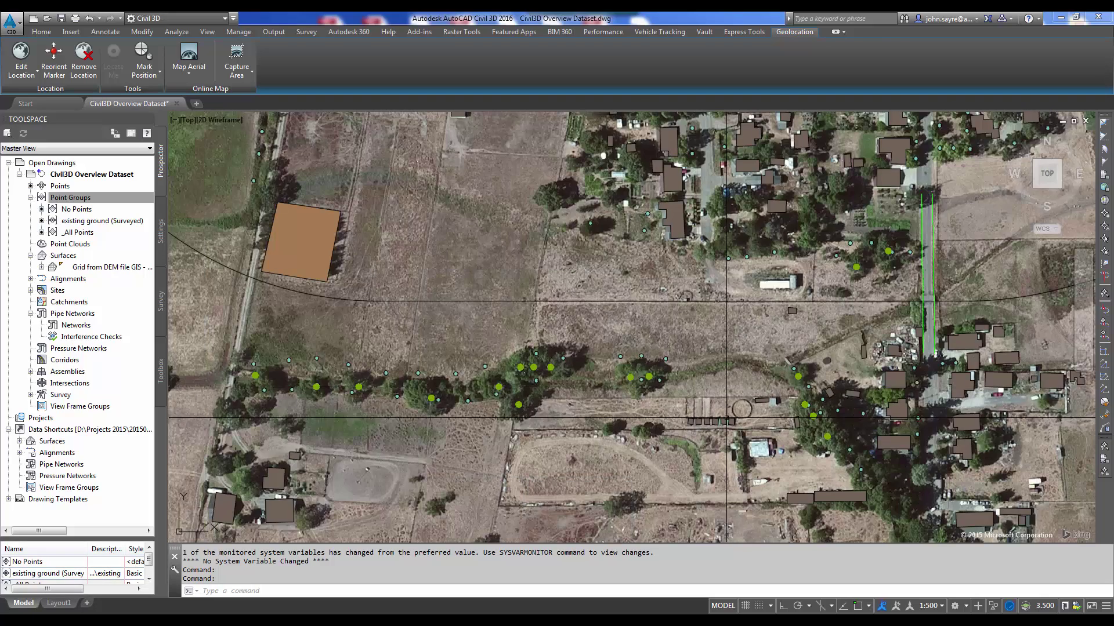
{"action": "middle_click_drag", "start_coordinate": [791, 415], "coordinate": [562, 419]}
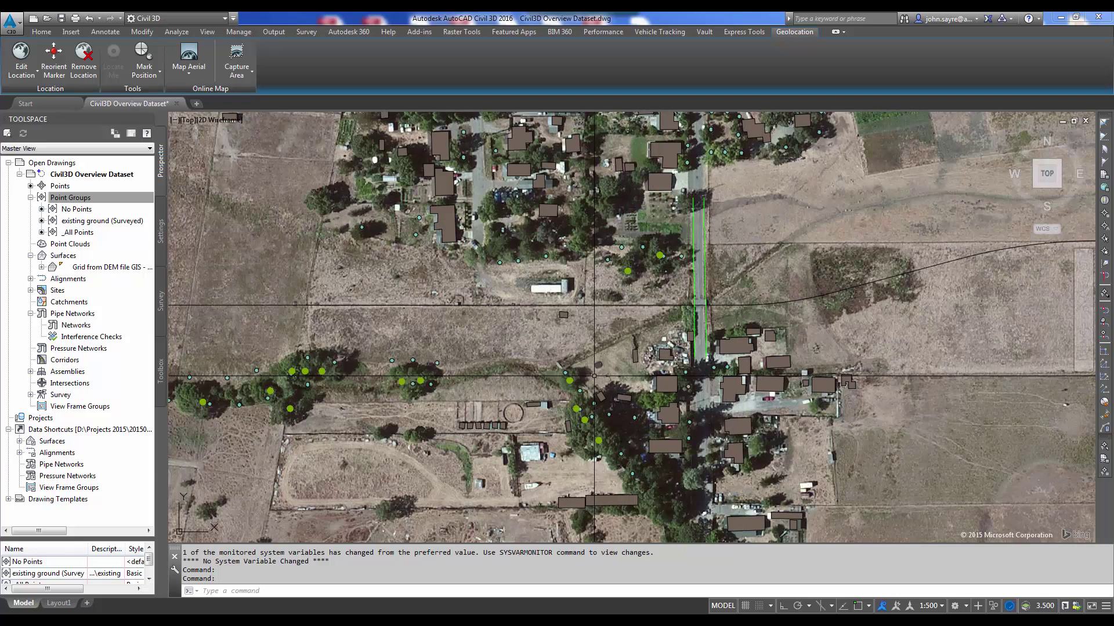
{"action": "scroll", "coordinate": [588, 390], "scroll_direction": "up", "scroll_amount": 2}
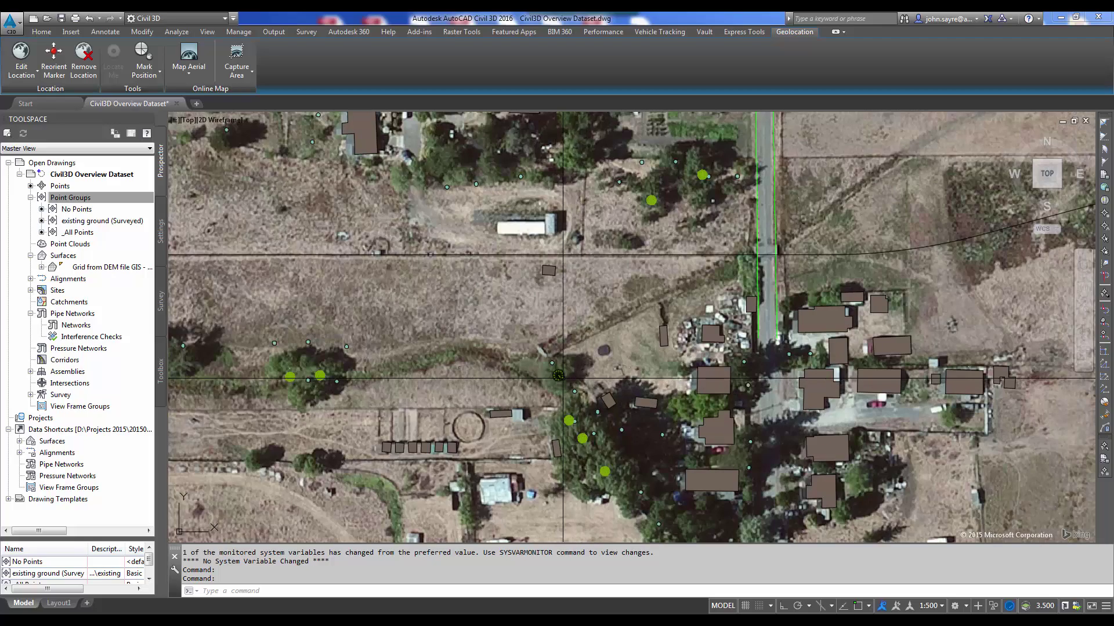
{"action": "scroll", "coordinate": [558, 377], "scroll_direction": "down", "scroll_amount": 4}
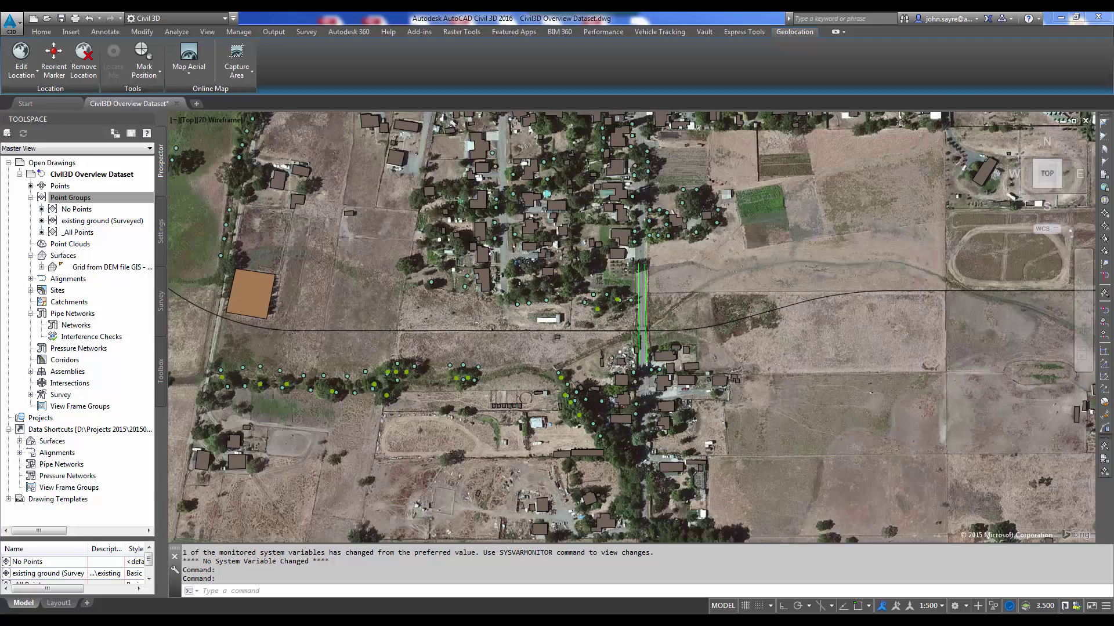
{"action": "scroll", "coordinate": [558, 383], "scroll_direction": "down", "scroll_amount": 2}
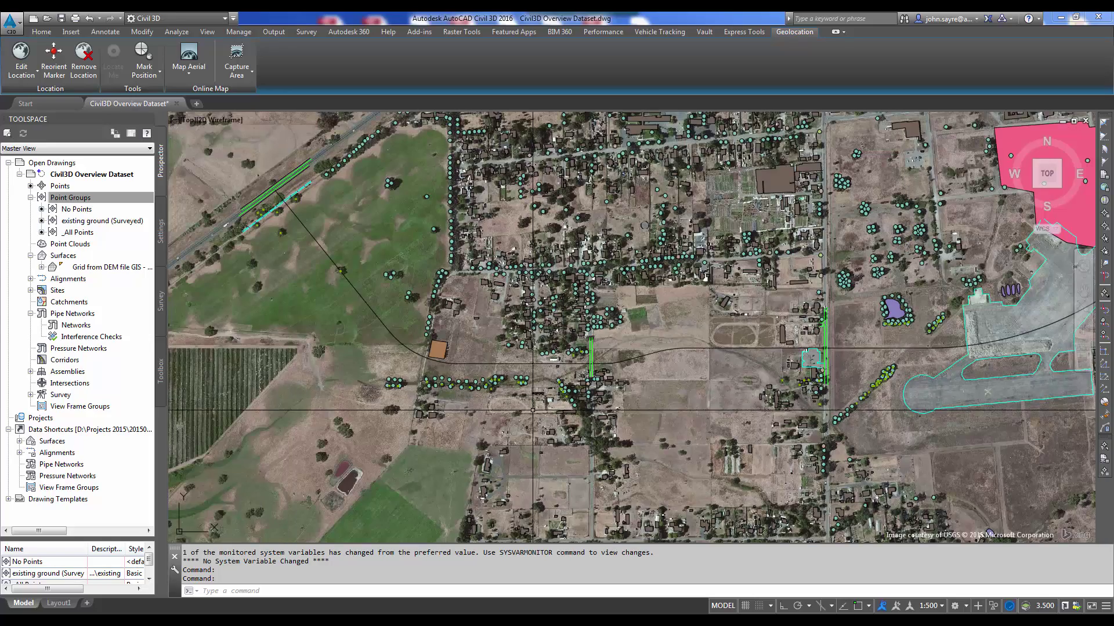
{"action": "scroll", "coordinate": [511, 417], "scroll_direction": "down", "scroll_amount": 1}
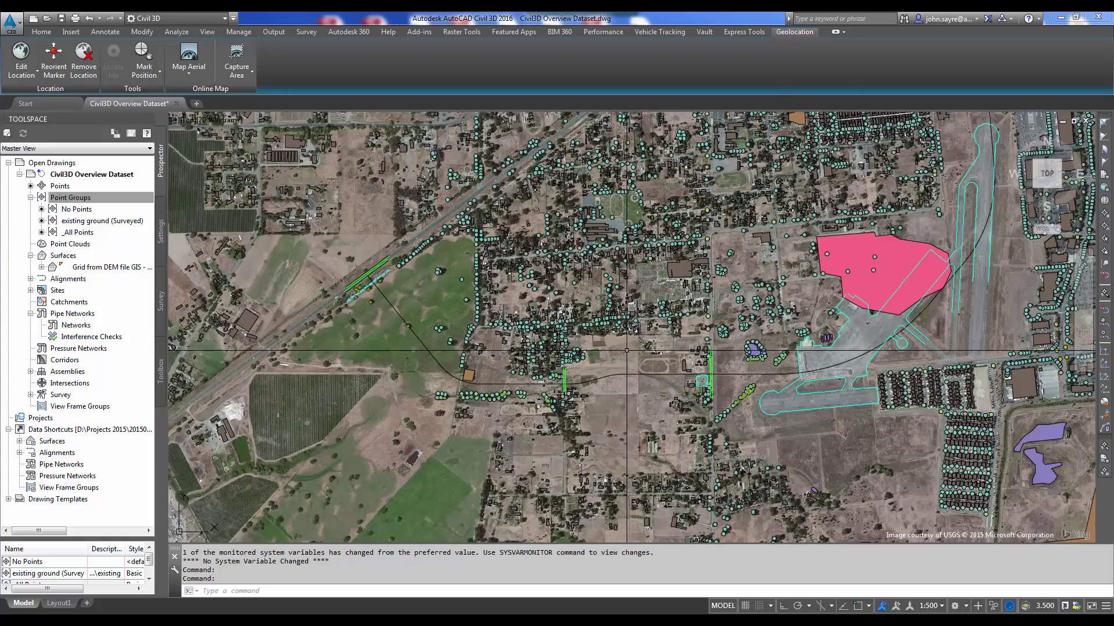
{"action": "middle_click_drag", "start_coordinate": [626, 353], "coordinate": [563, 401]}
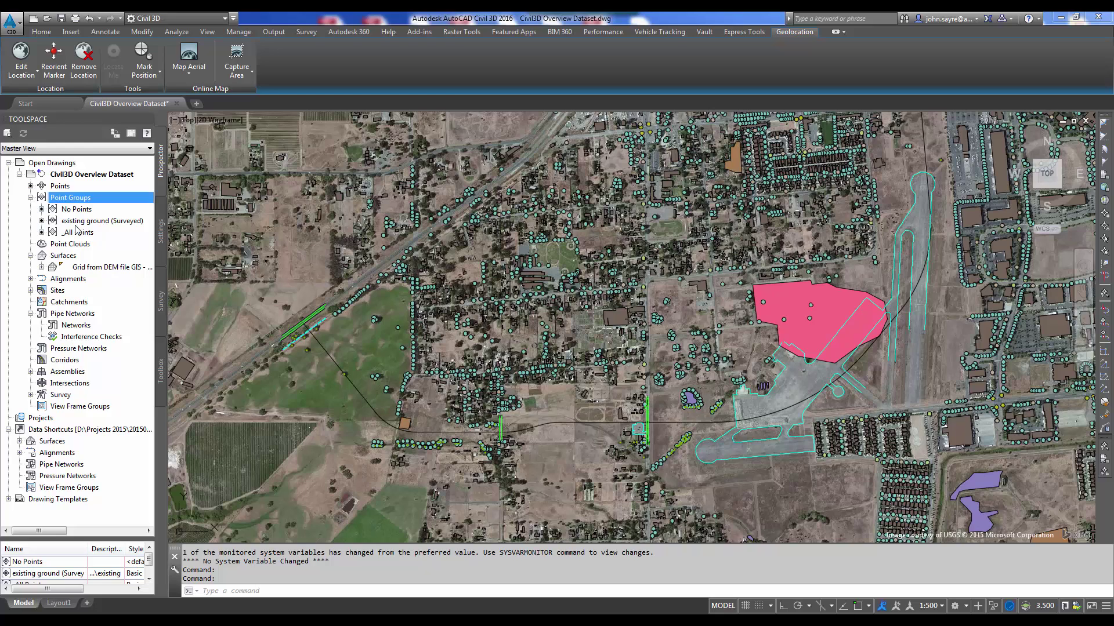
- Create a TIN surface named "existing surveyed" with the style Contours 1m and 5m (Background)
{"action": "left_click", "coordinate": [63, 255]}
{"action": "right_click", "coordinate": [64, 256]}
{"action": "left_click", "coordinate": [113, 259]}
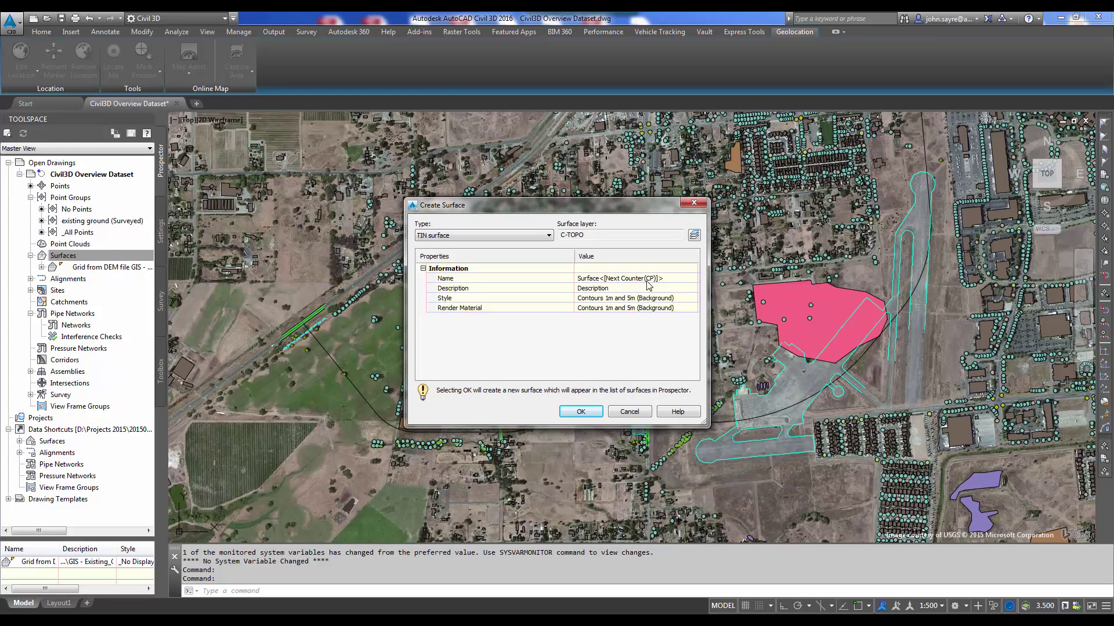
{"action": "left_click", "coordinate": [658, 280]}
{"action": "type", "text": "existing surveyed"}
{"action": "left_click", "coordinate": [671, 299]}
{"action": "left_click", "coordinate": [693, 298]}
{"action": "left_click", "coordinate": [558, 314]}
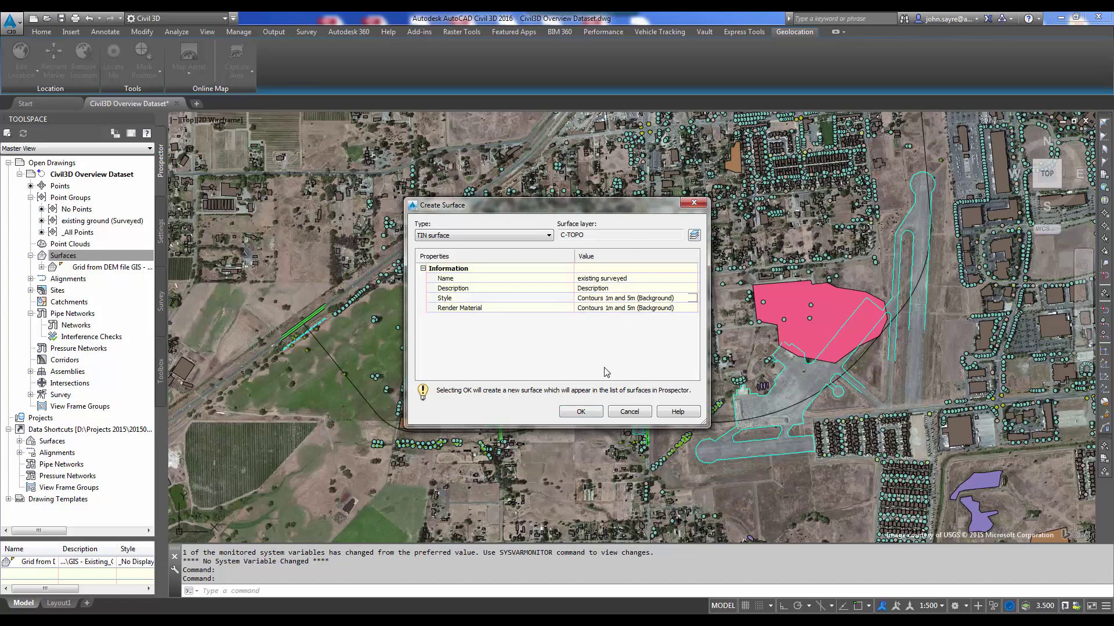
{"action": "left_click", "coordinate": [596, 414]}
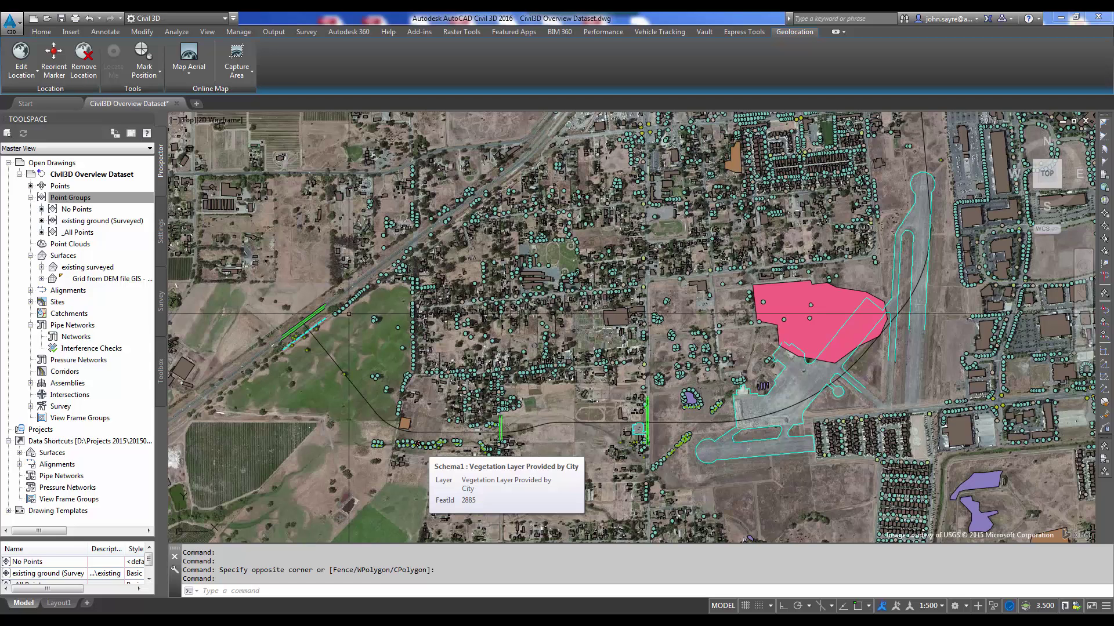
- Start a new point group named "for existing topo survey" and include all points in it
{"action": "right_click", "coordinate": [87, 199]}
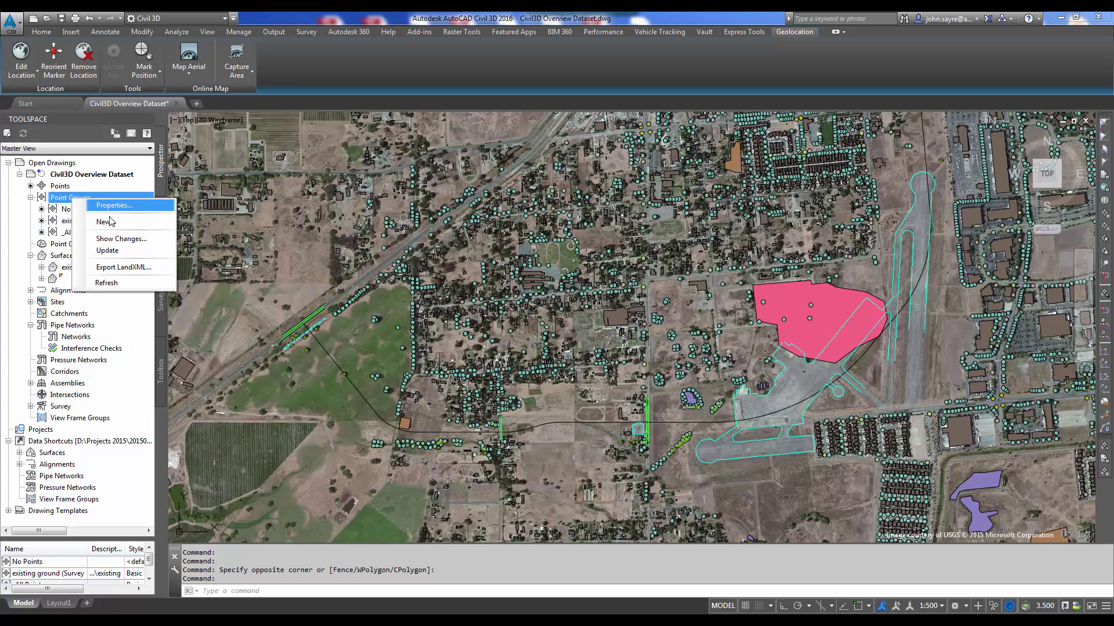
{"action": "left_click", "coordinate": [108, 221]}
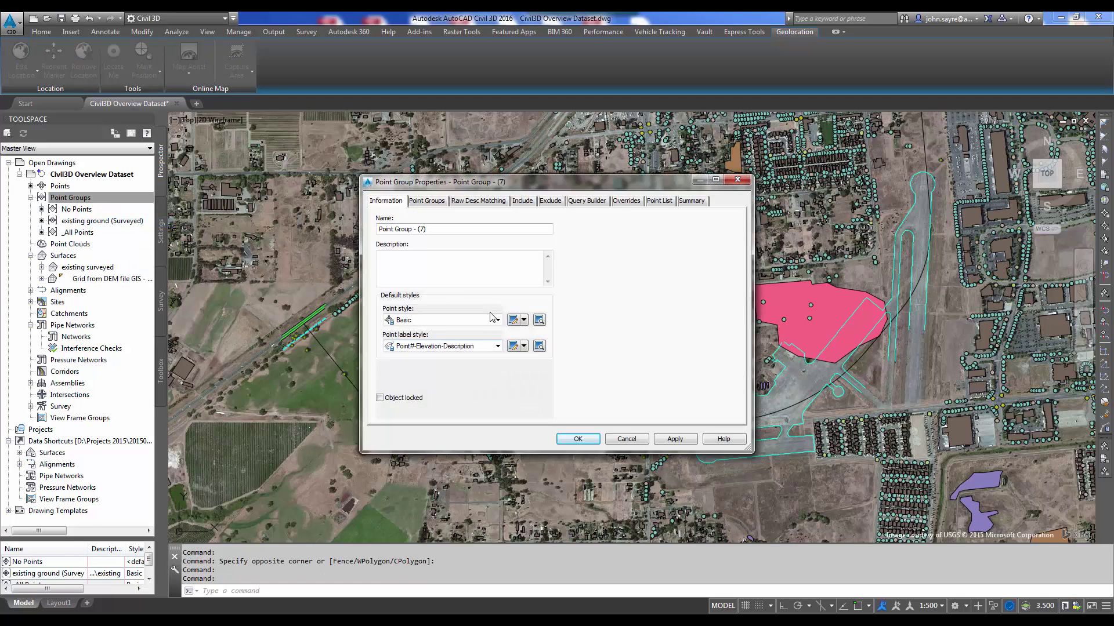
{"action": "type", "text": "for existing topo survey"}
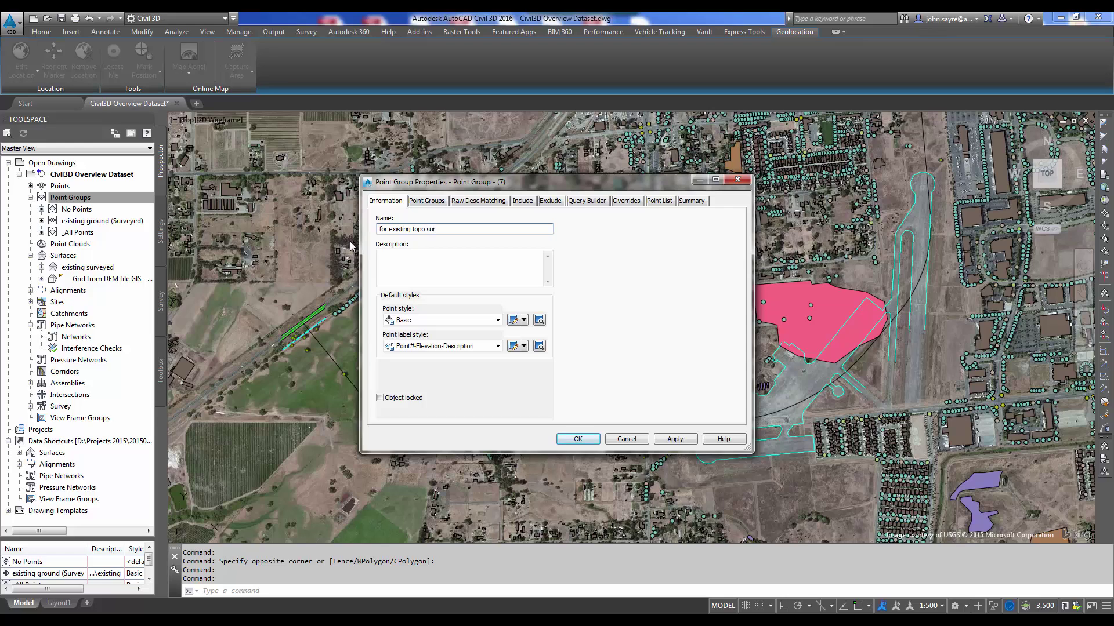
{"action": "left_click", "coordinate": [522, 201]}
{"action": "left_click", "coordinate": [380, 395]}
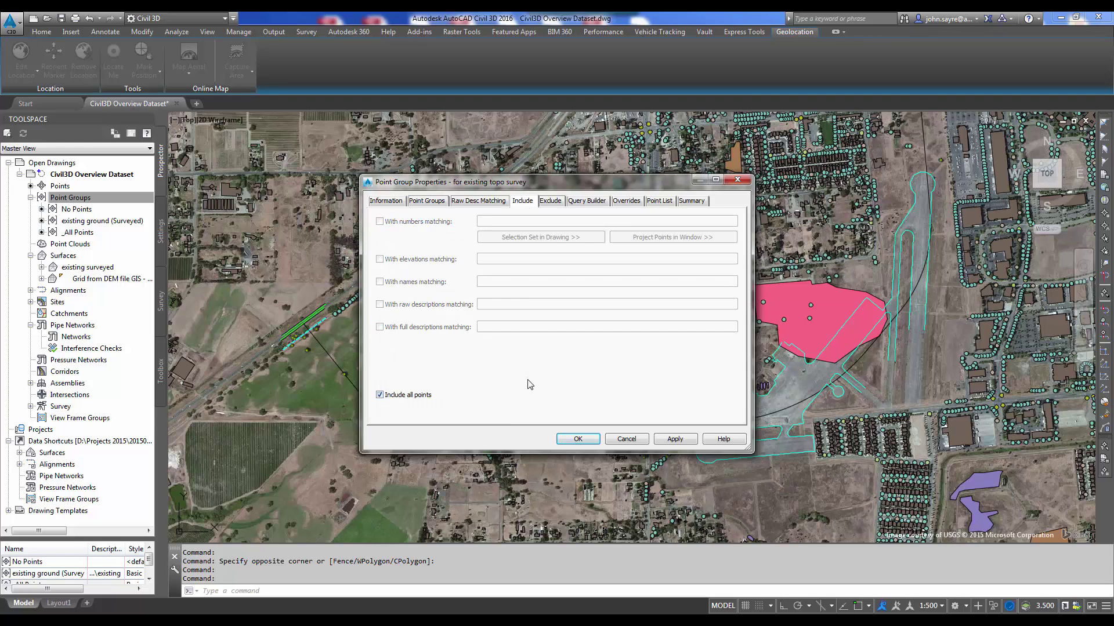
- Enable exclusion of points by matching elevations for the new point group, leaving the elevation criterion empty
{"action": "left_click", "coordinate": [551, 202]}
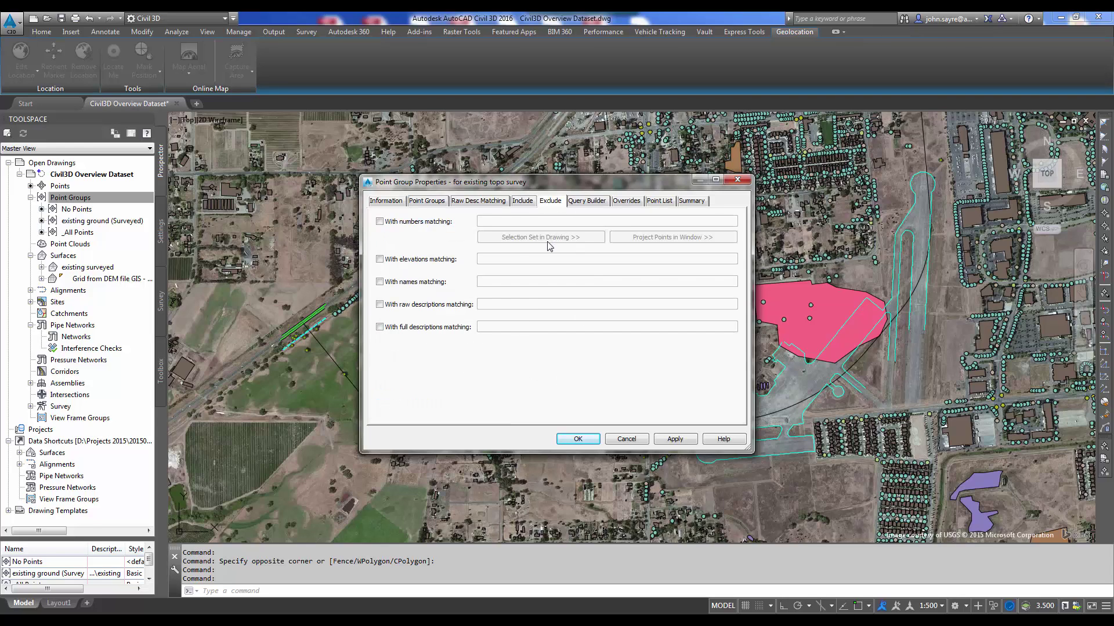
{"action": "left_click", "coordinate": [380, 260]}
{"action": "left_click", "coordinate": [521, 257]}
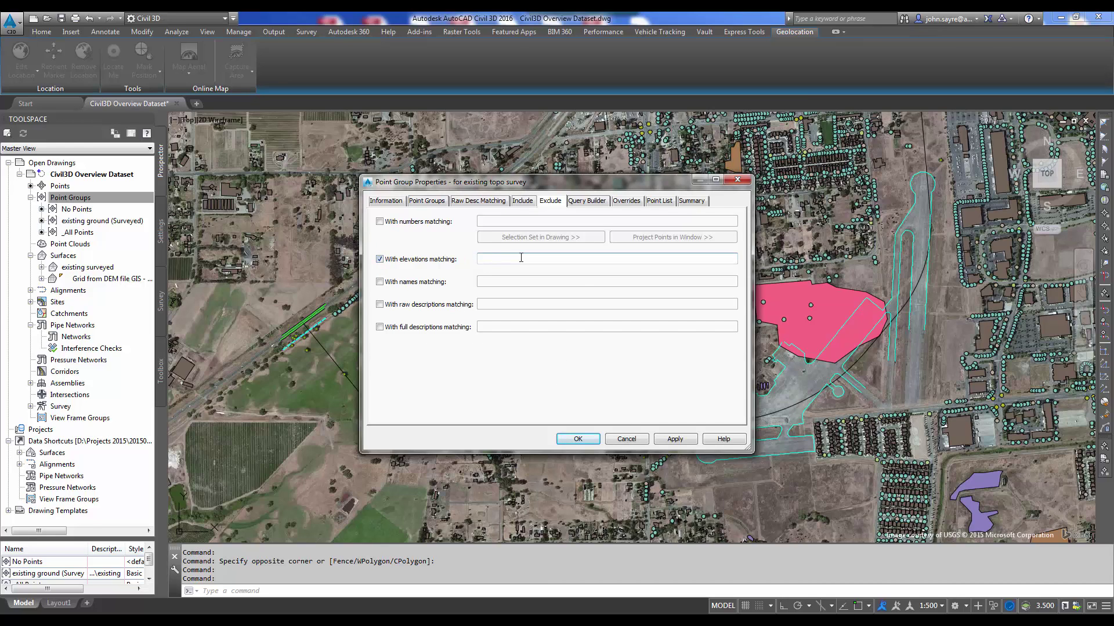
- Check the elevations and raw descriptions in the group's point list and finish creating the point group
{"action": "left_click", "coordinate": [659, 203]}
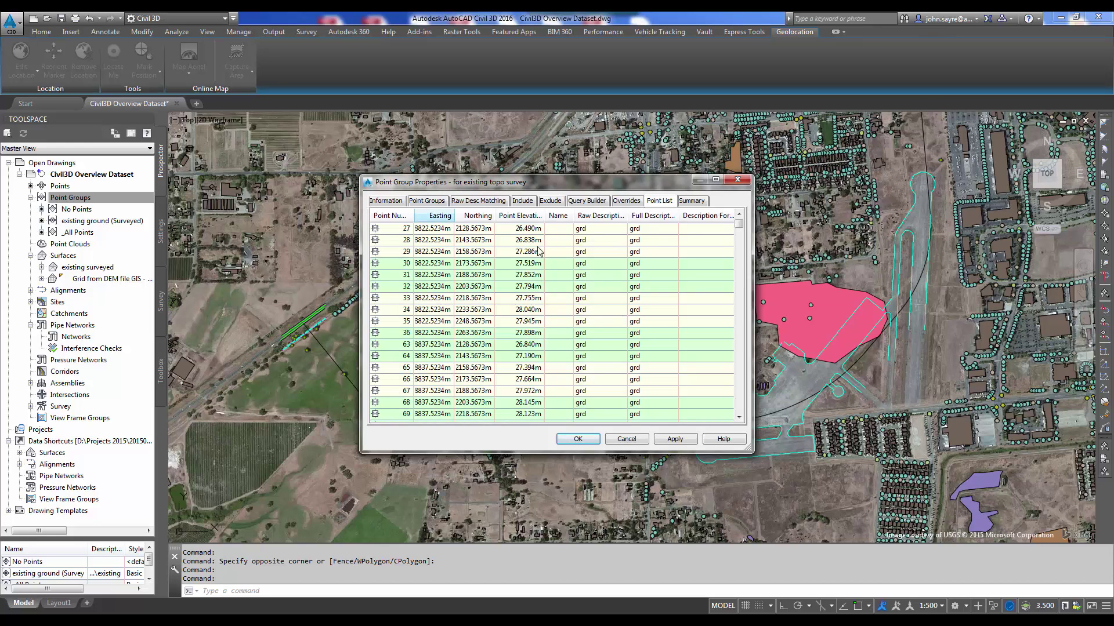
{"action": "mouse_move", "coordinate": [739, 226]}
{"action": "left_mouse_down"}
{"action": "mouse_move", "coordinate": [740, 413]}
{"action": "mouse_move", "coordinate": [736, 209]}
{"action": "left_mouse_up"}
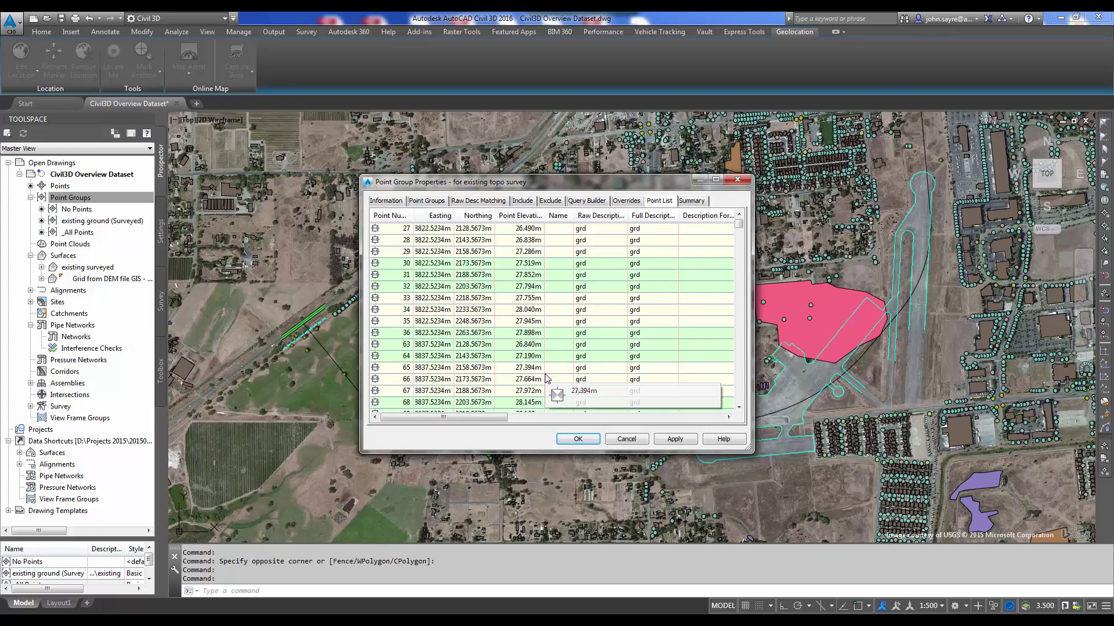
{"action": "left_click_drag", "start_coordinate": [572, 404], "coordinate": [601, 444]}
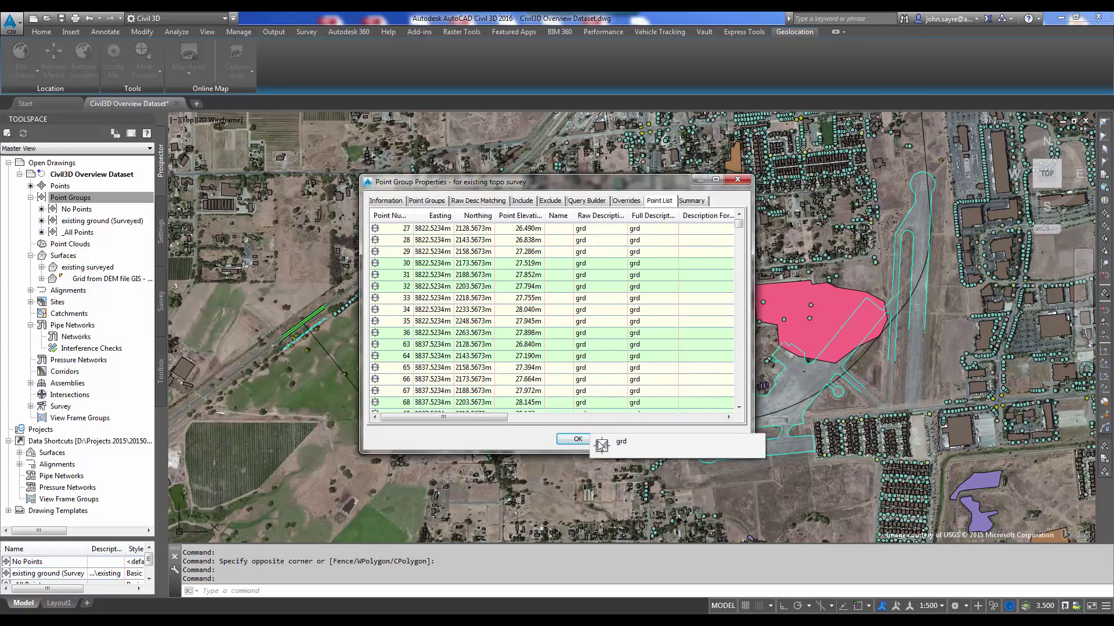
{"action": "left_click", "coordinate": [578, 441]}
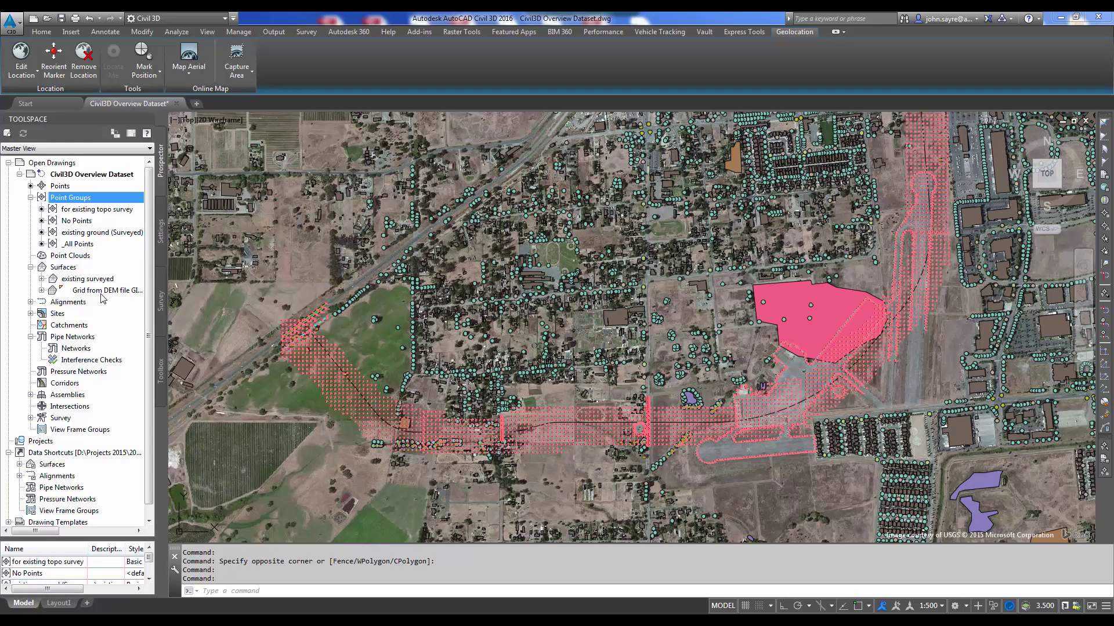
- Add the point group "for existing topo survey" to the existing surveyed surface's definition and dismiss the event viewer
{"action": "left_click", "coordinate": [40, 279]}
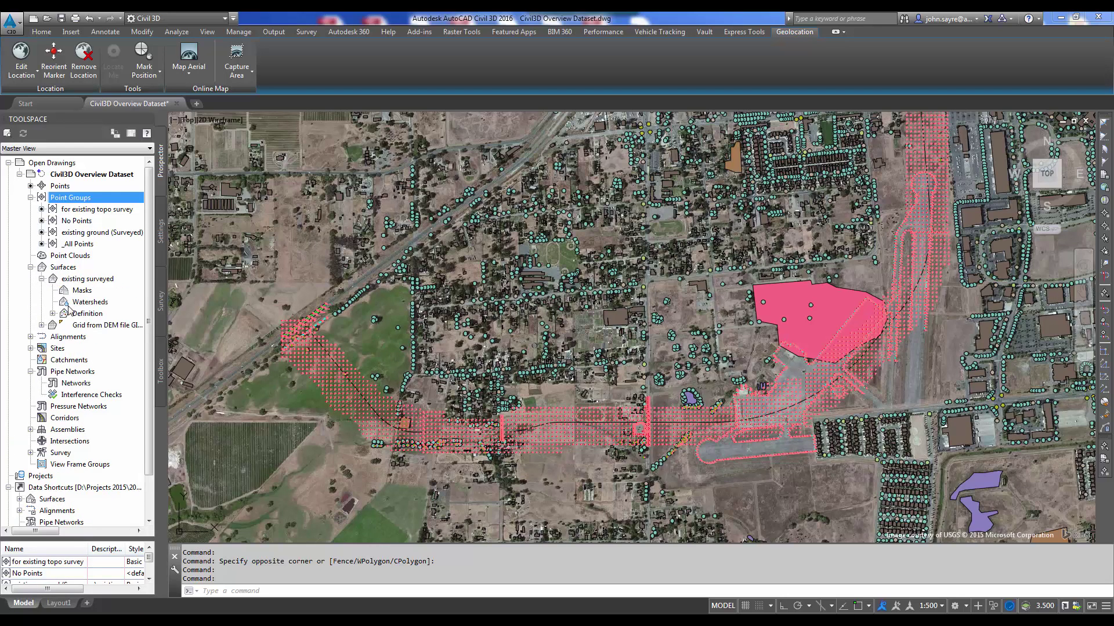
{"action": "left_click", "coordinate": [53, 313]}
{"action": "right_click", "coordinate": [117, 413]}
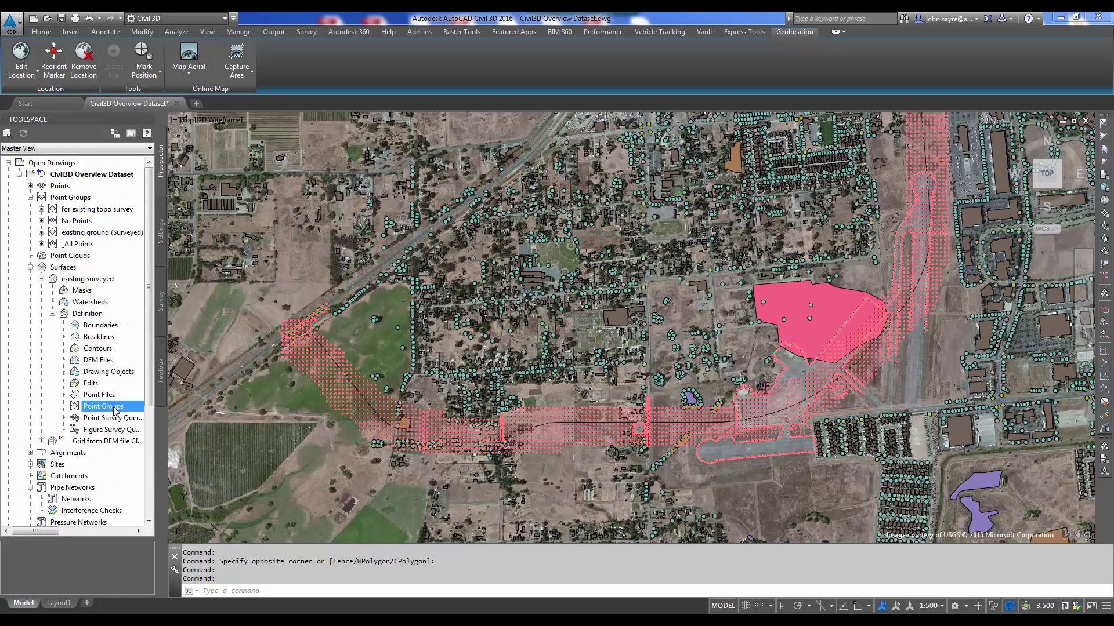
{"action": "left_click", "coordinate": [137, 412]}
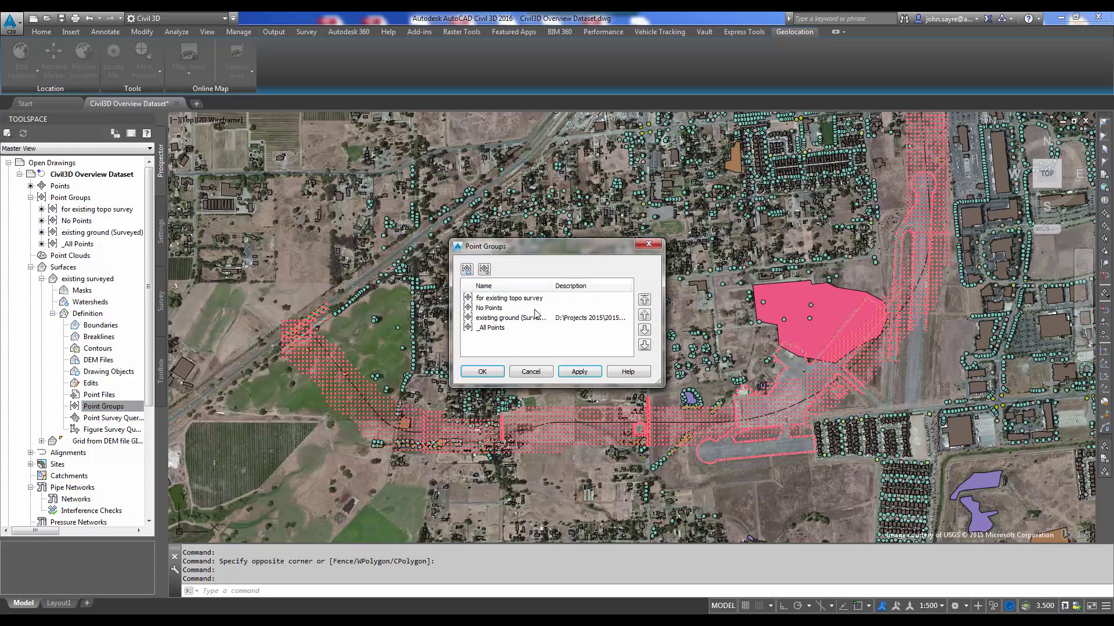
{"action": "left_click", "coordinate": [520, 299]}
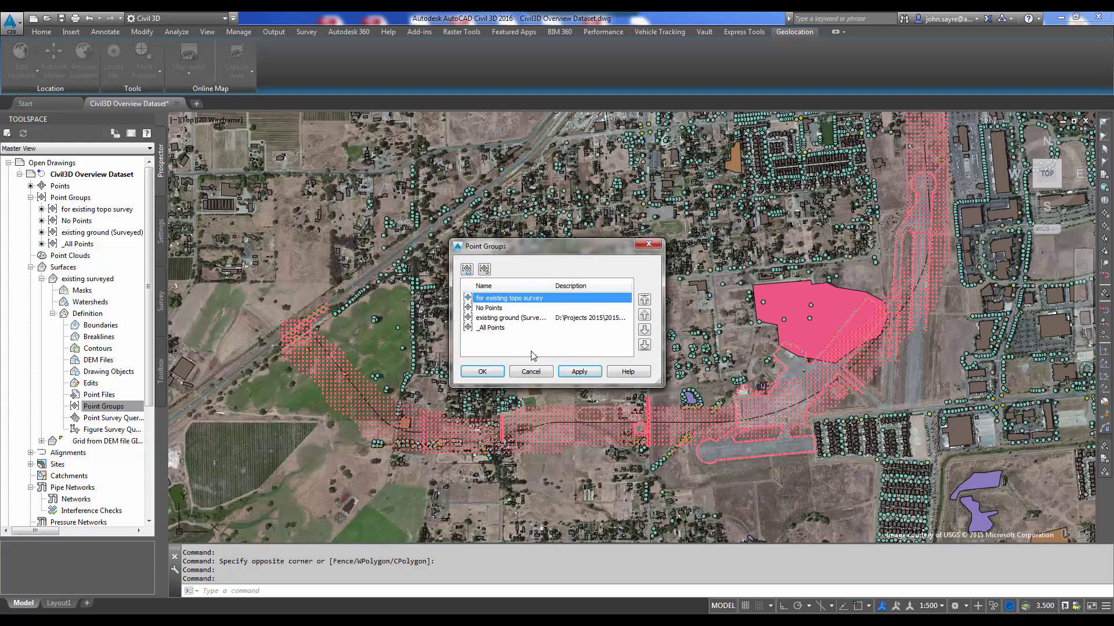
{"action": "left_click", "coordinate": [482, 372]}
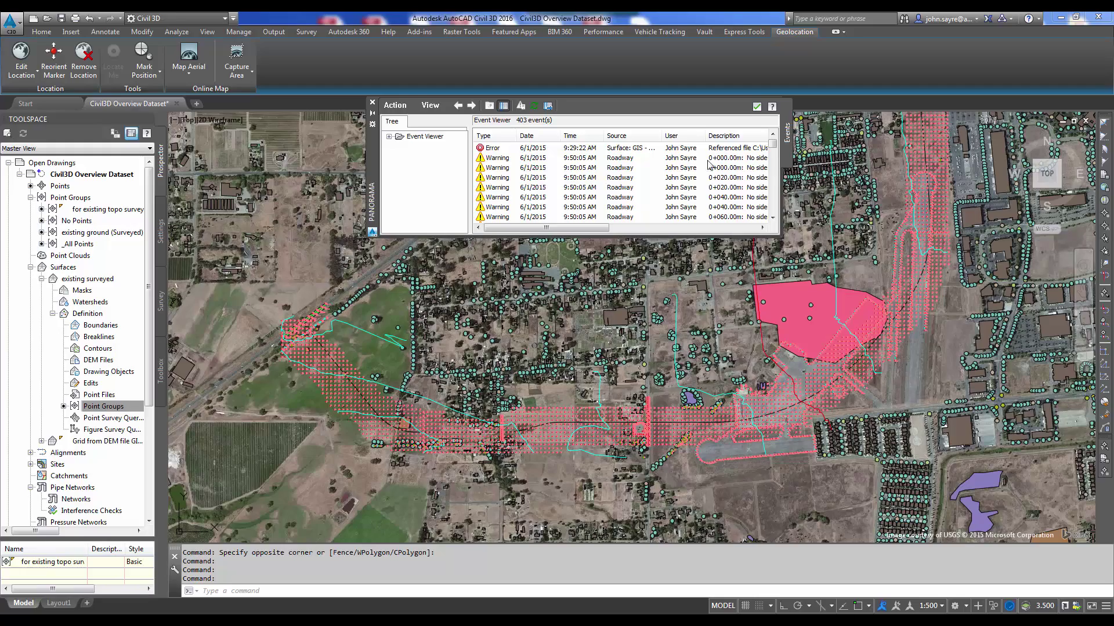
{"action": "left_click", "coordinate": [756, 107]}
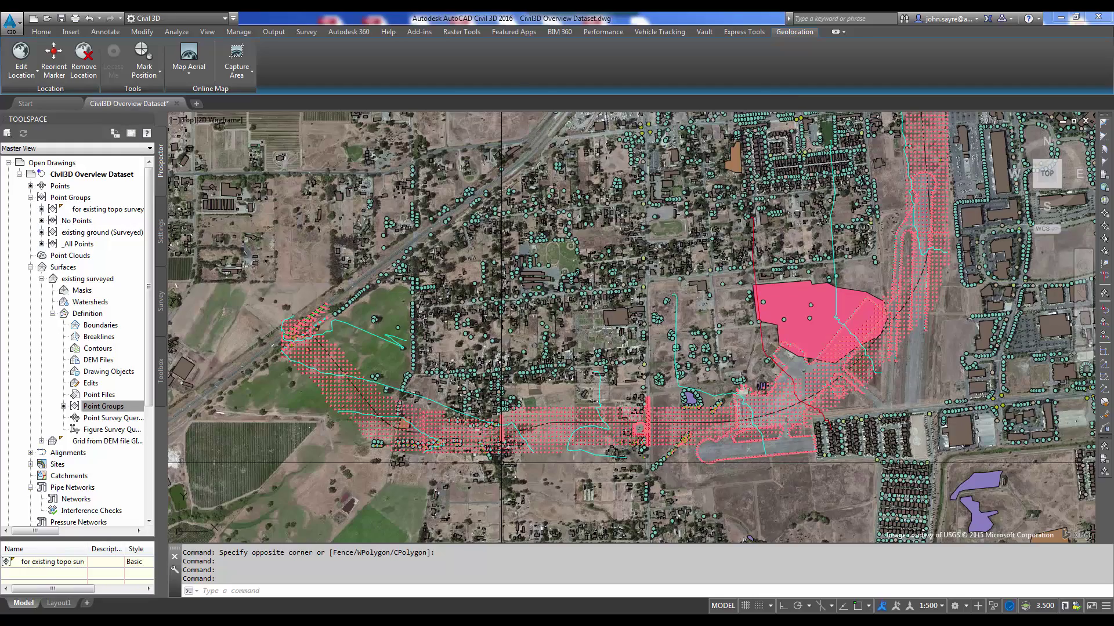
{"action": "scroll", "coordinate": [406, 441], "scroll_direction": "up", "scroll_amount": 2}
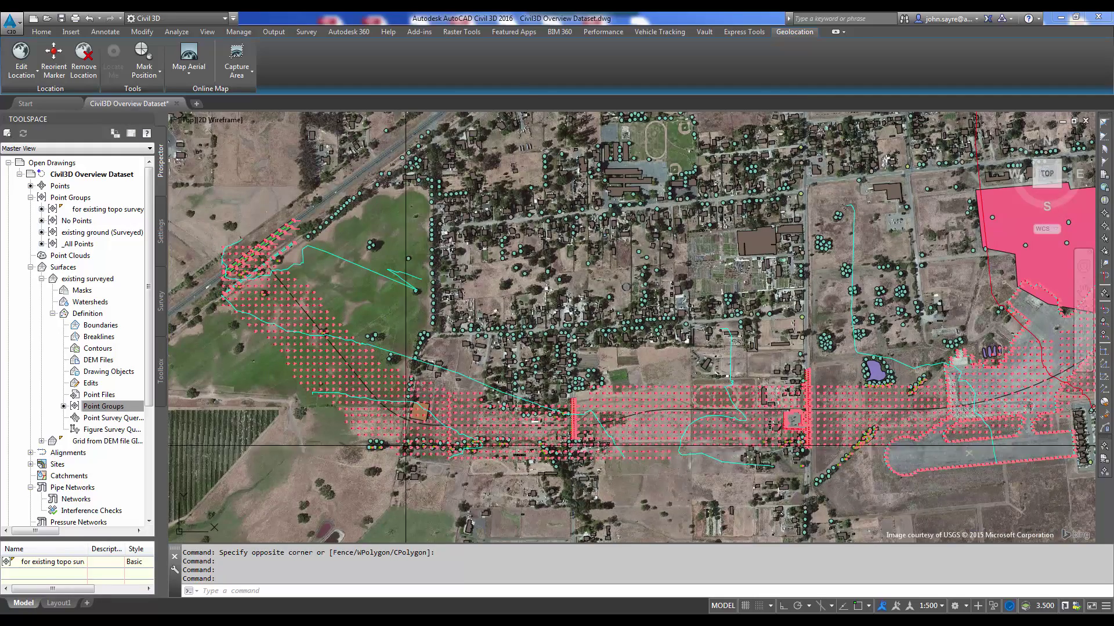
{"action": "scroll", "coordinate": [394, 441], "scroll_direction": "down", "scroll_amount": 3}
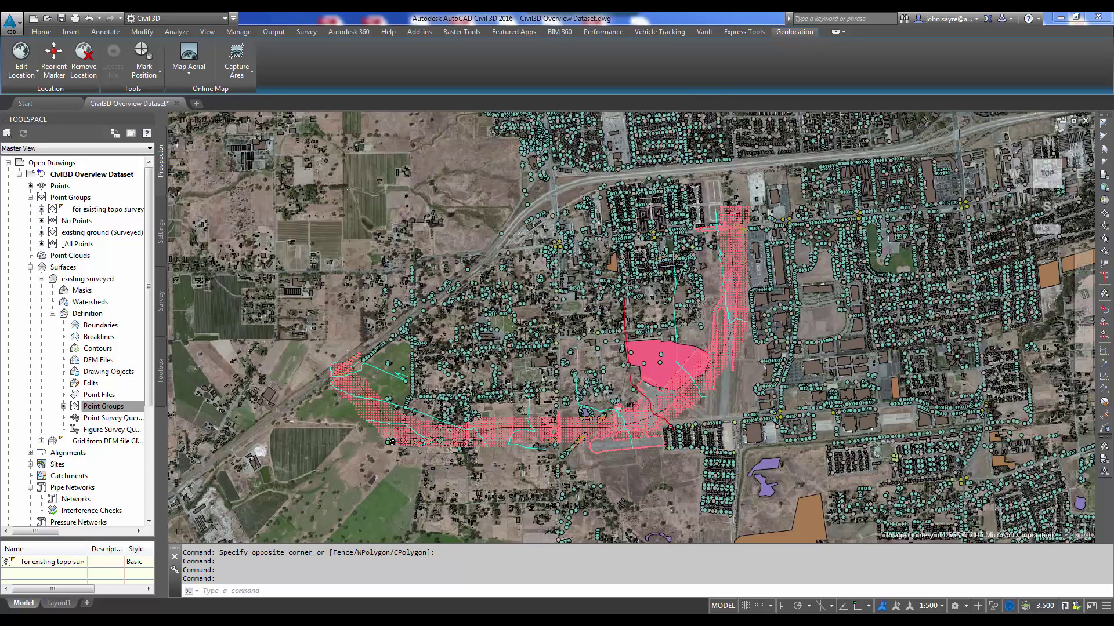
{"action": "scroll", "coordinate": [393, 440], "scroll_direction": "up", "scroll_amount": 2}
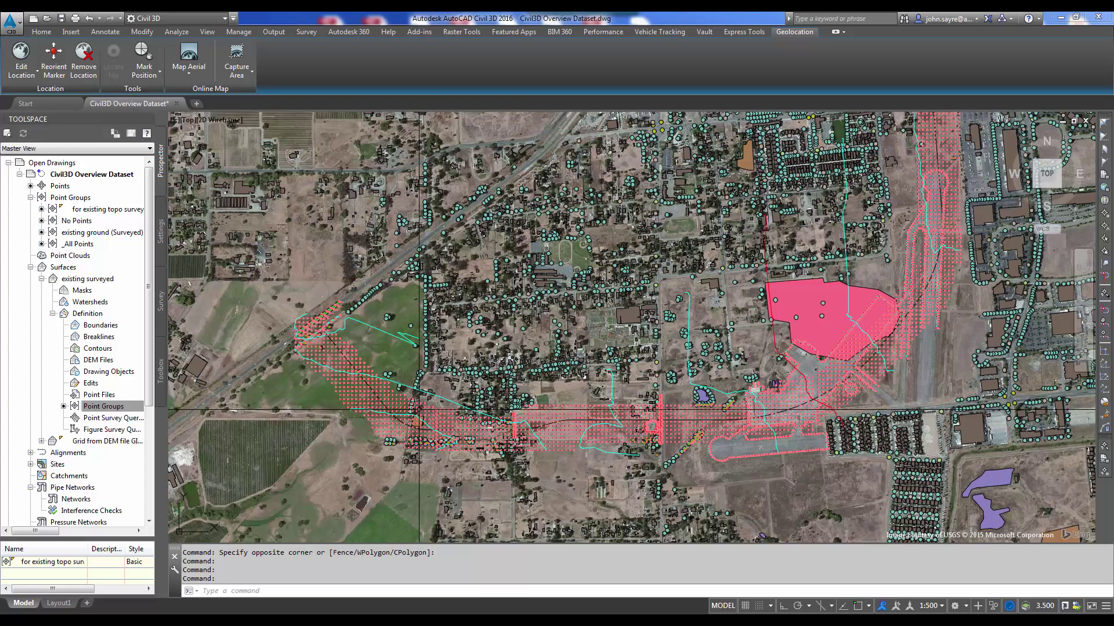
- Change the existing surveyed surface's style to Contours .5m and 2m in its surface properties
{"action": "left_click", "coordinate": [380, 333]}
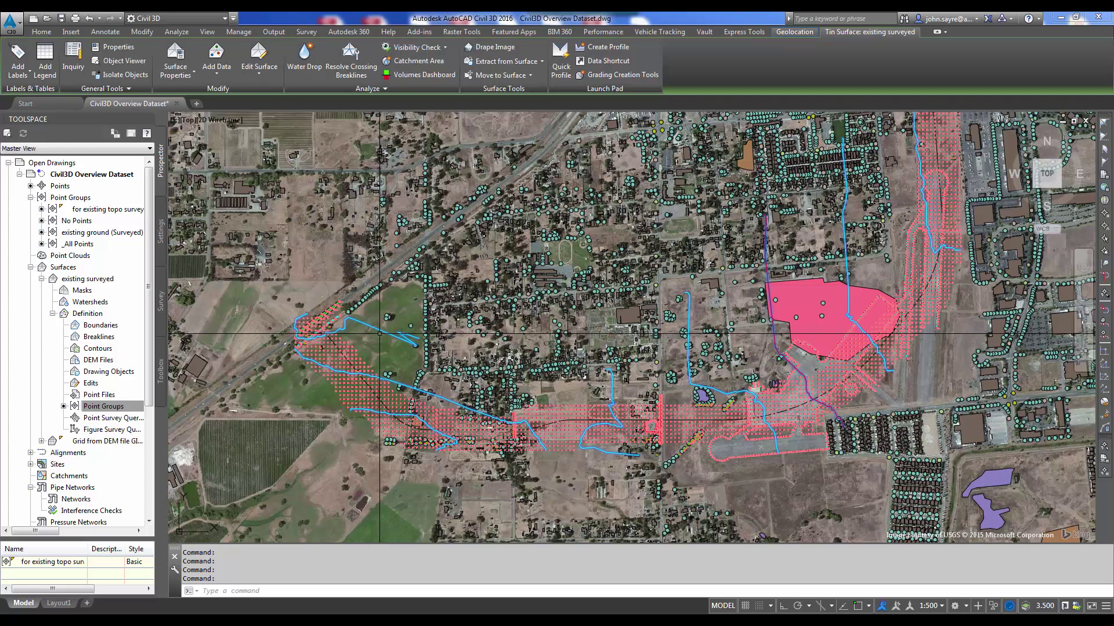
{"action": "right_click", "coordinate": [378, 342]}
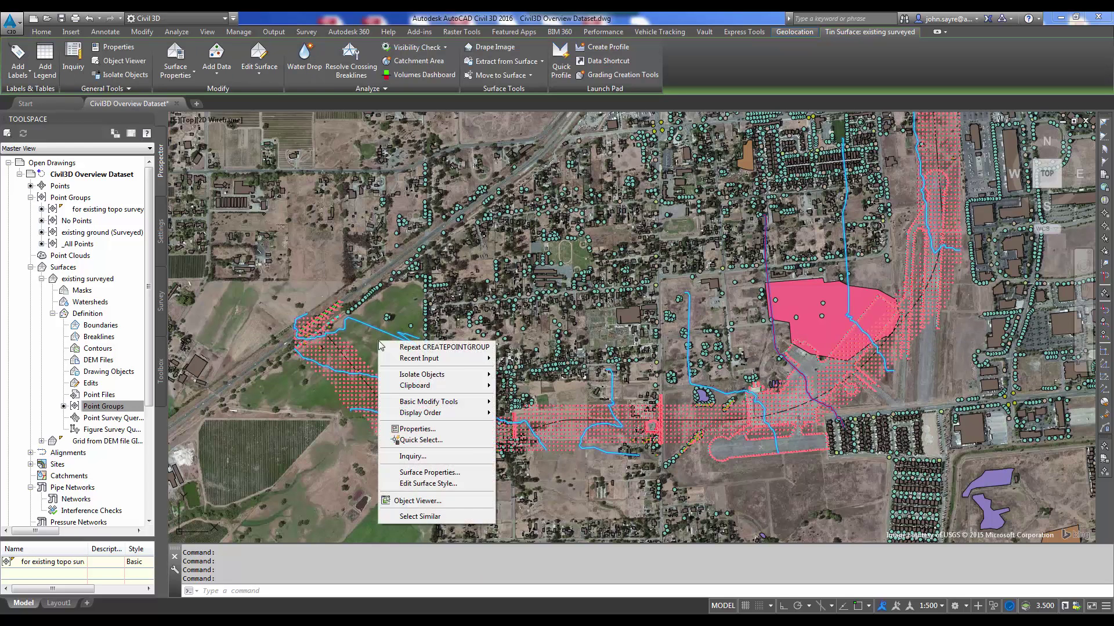
{"action": "left_click", "coordinate": [445, 472]}
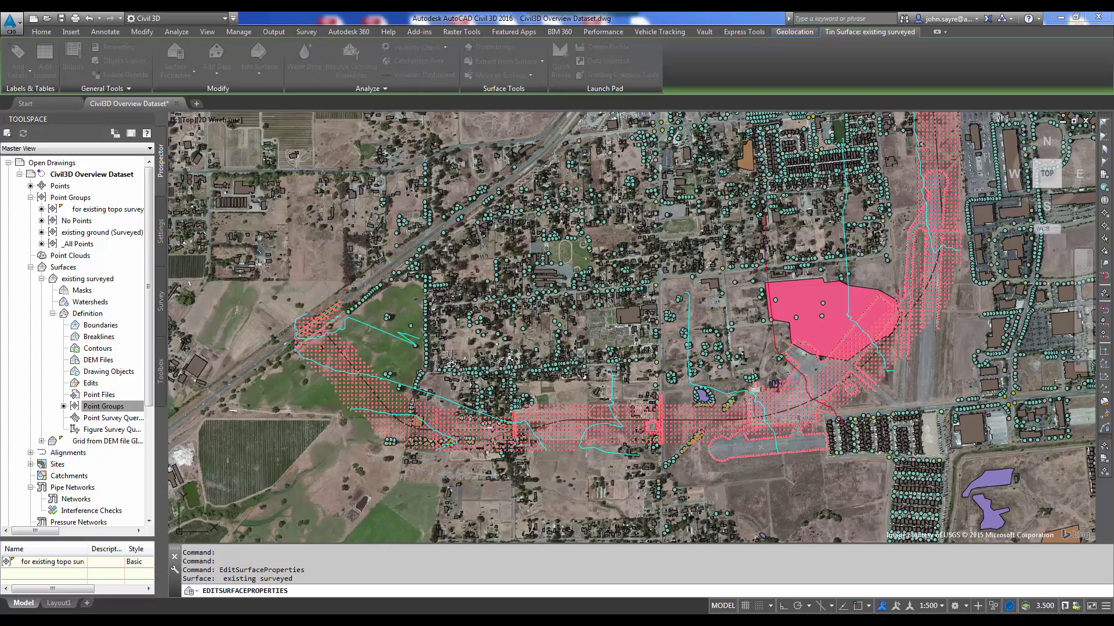
{"action": "left_click", "coordinate": [498, 319]}
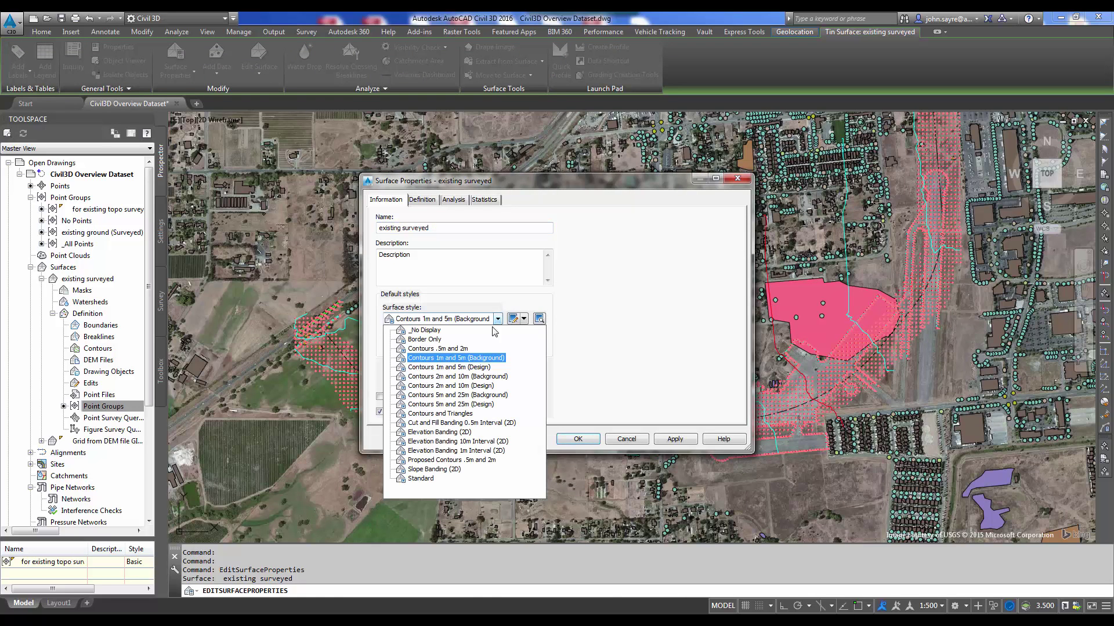
{"action": "left_click", "coordinate": [449, 349]}
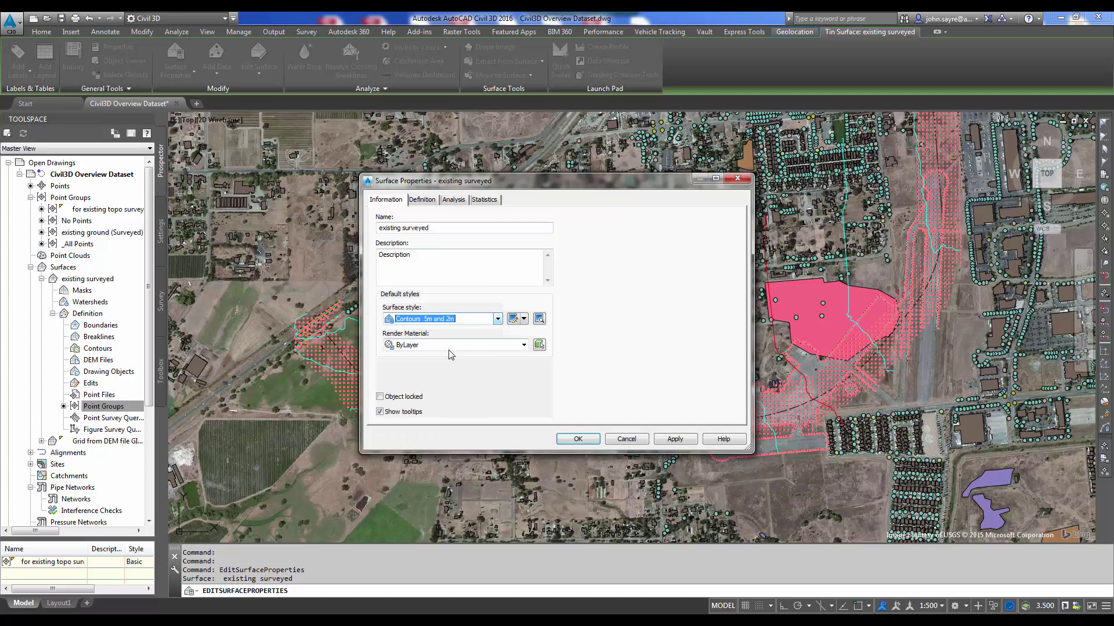
- Edit the Contours .5m and 2m style to display major contours in red and minor contours in cyan, and accept the changes
{"action": "left_click", "coordinate": [513, 318]}
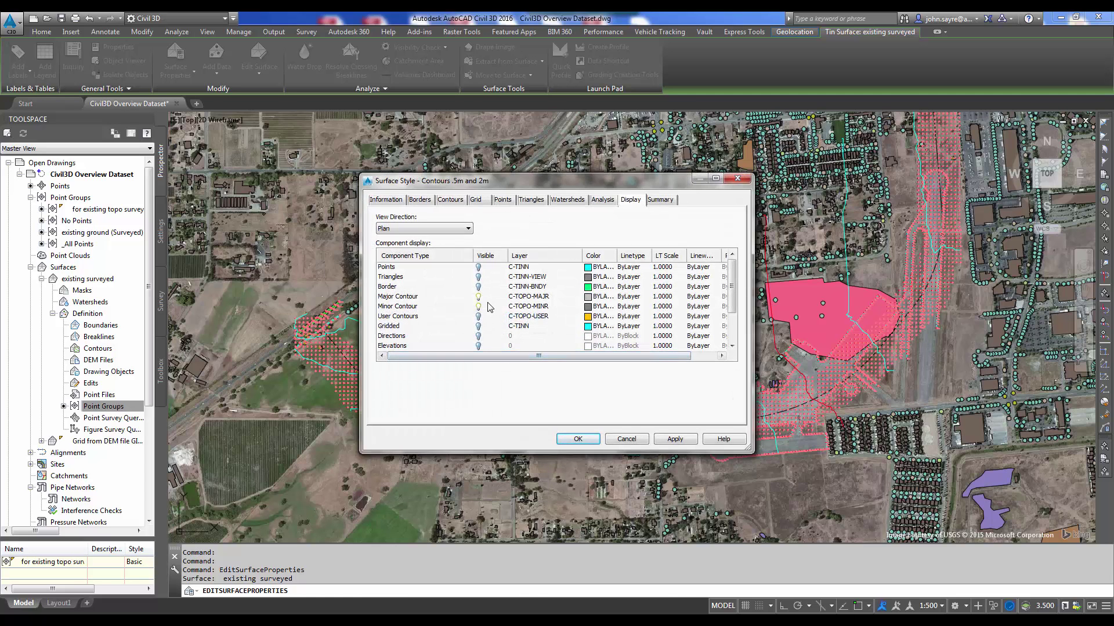
{"action": "left_click", "coordinate": [587, 296]}
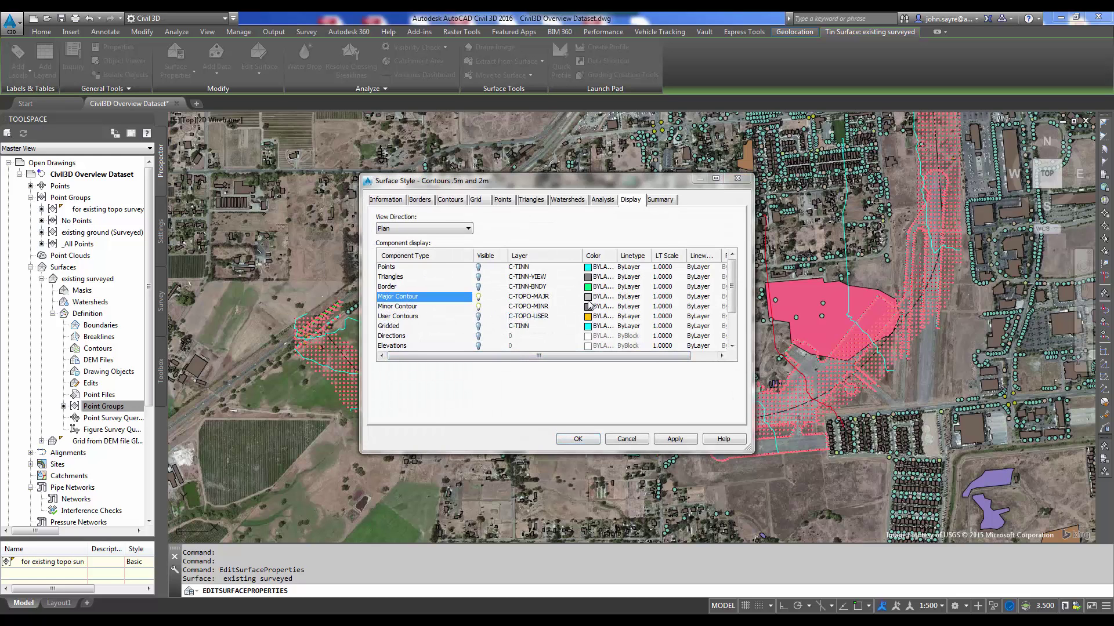
{"action": "left_click", "coordinate": [466, 343]}
{"action": "left_click", "coordinate": [542, 408]}
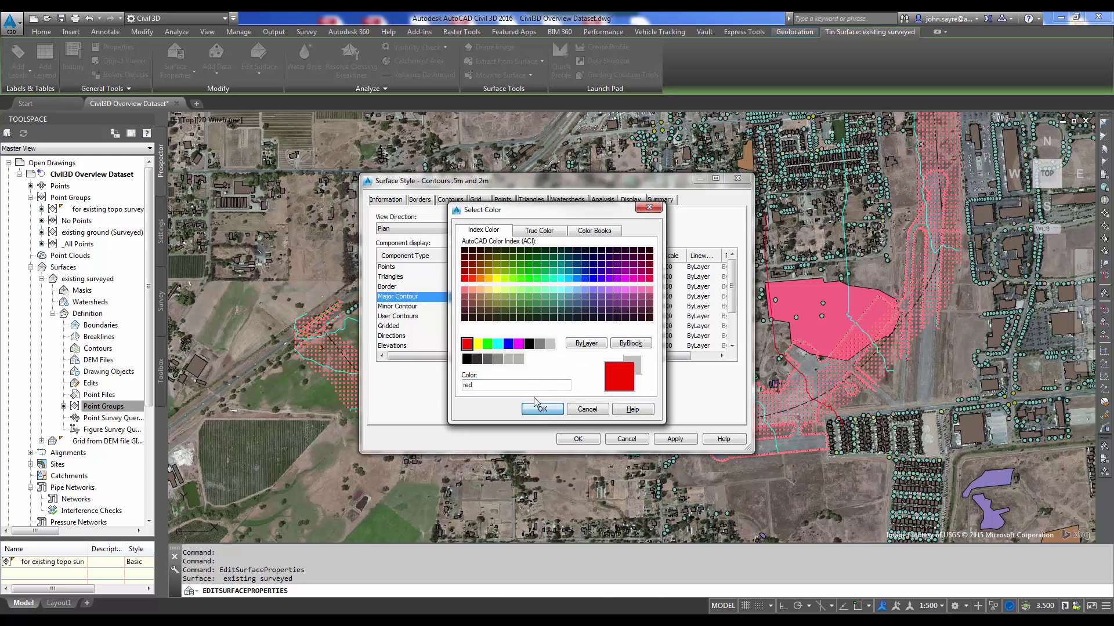
{"action": "left_click", "coordinate": [587, 306]}
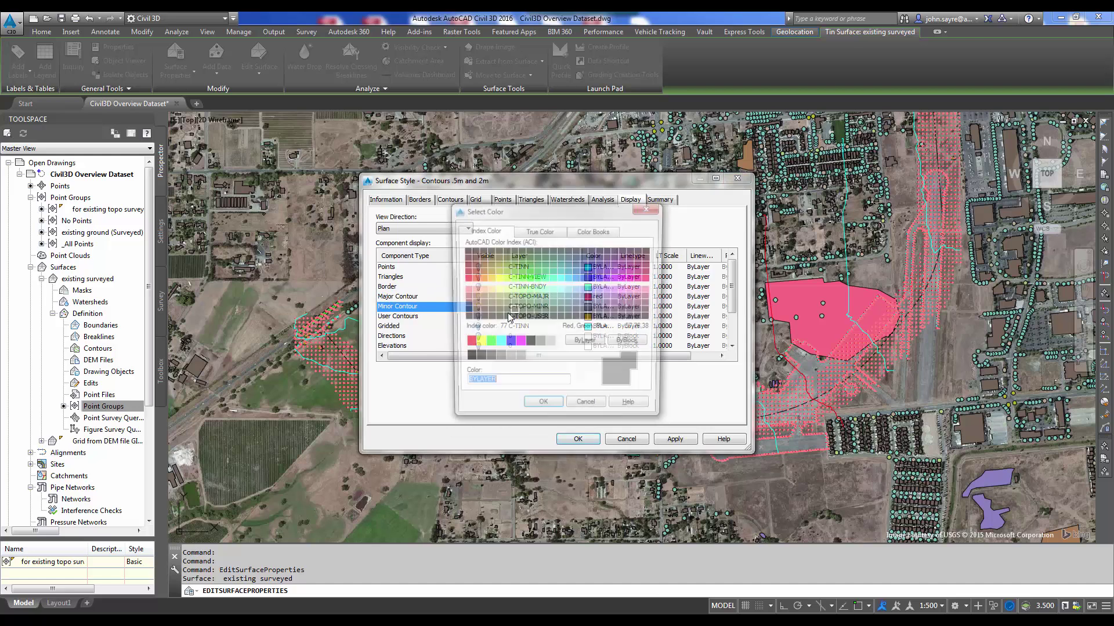
{"action": "left_click", "coordinate": [498, 343]}
{"action": "left_click", "coordinate": [542, 409]}
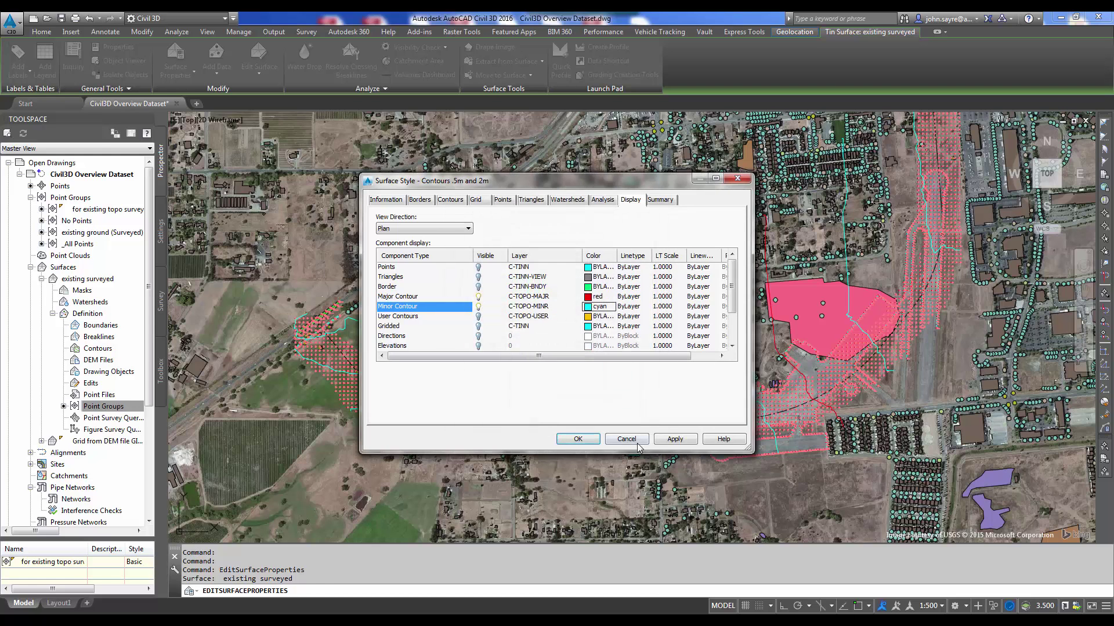
{"action": "left_click", "coordinate": [579, 439]}
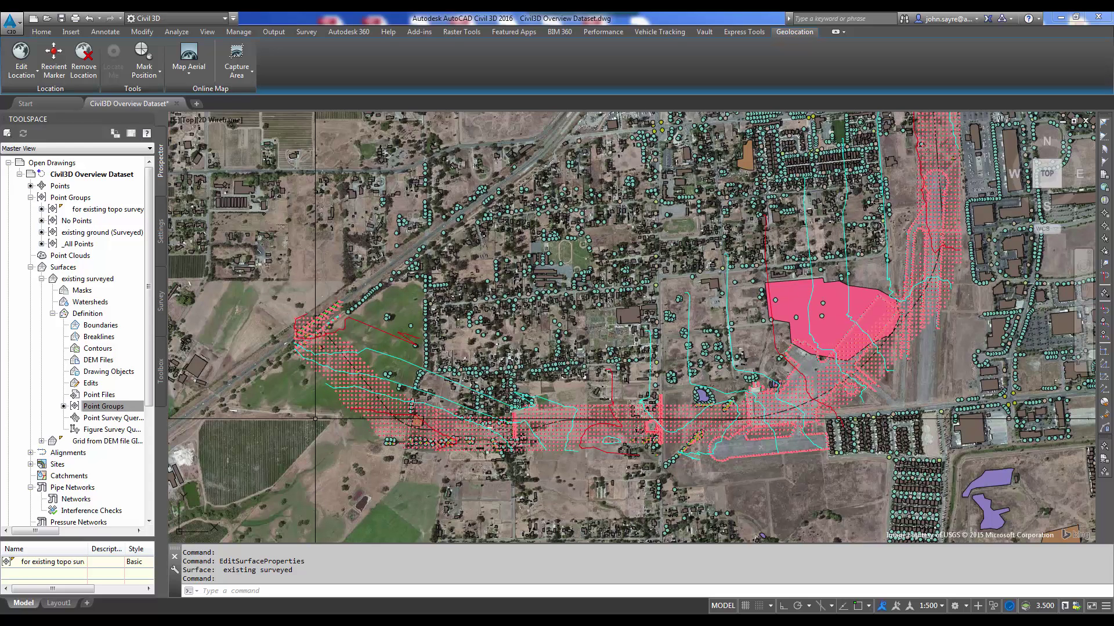
- Start a polyline at the west end of the surveyed point corridor and trace its southern edge to the housing blocks past the airstrip
{"action": "type", "text": "pl"}
{"action": "key", "text": "Return"}
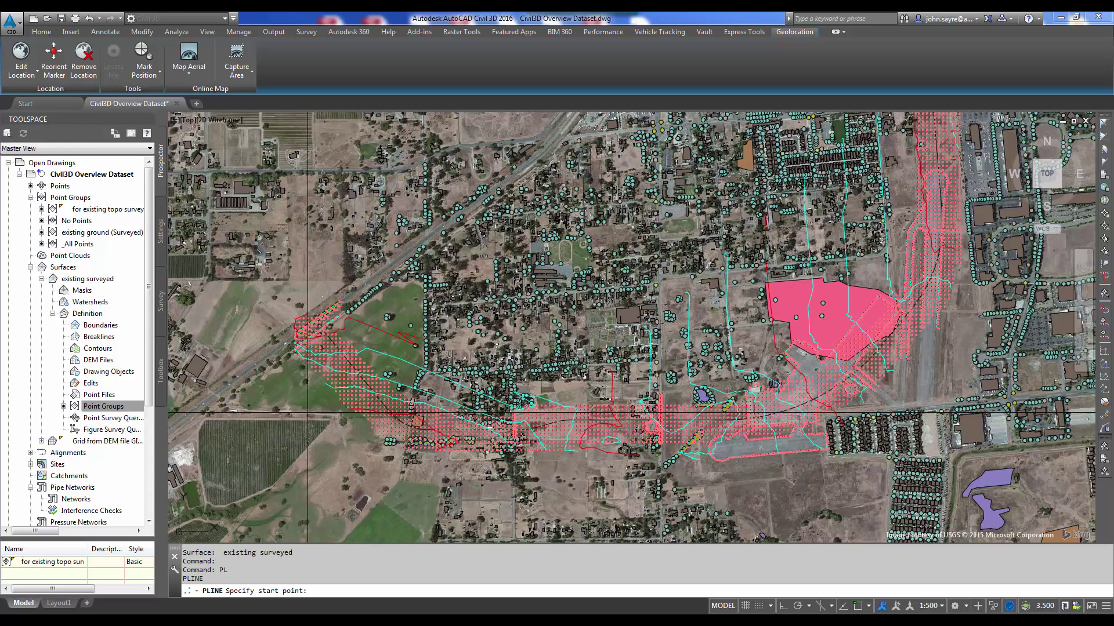
{"action": "left_click", "coordinate": [294, 356]}
{"action": "left_click", "coordinate": [343, 404]}
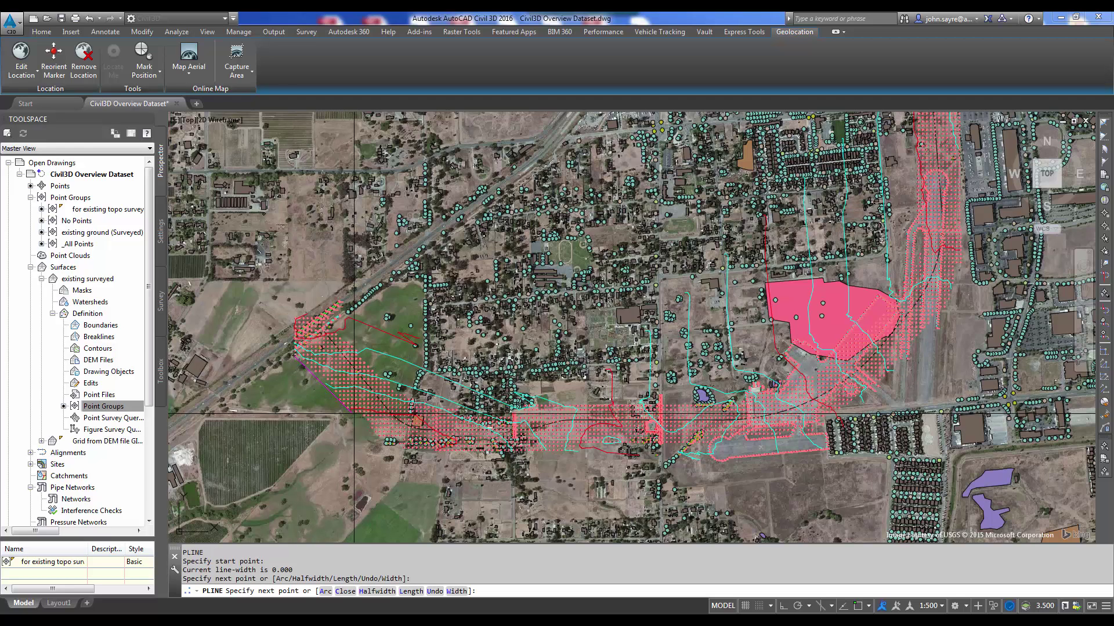
{"action": "left_click", "coordinate": [388, 447]}
{"action": "left_click", "coordinate": [612, 466]}
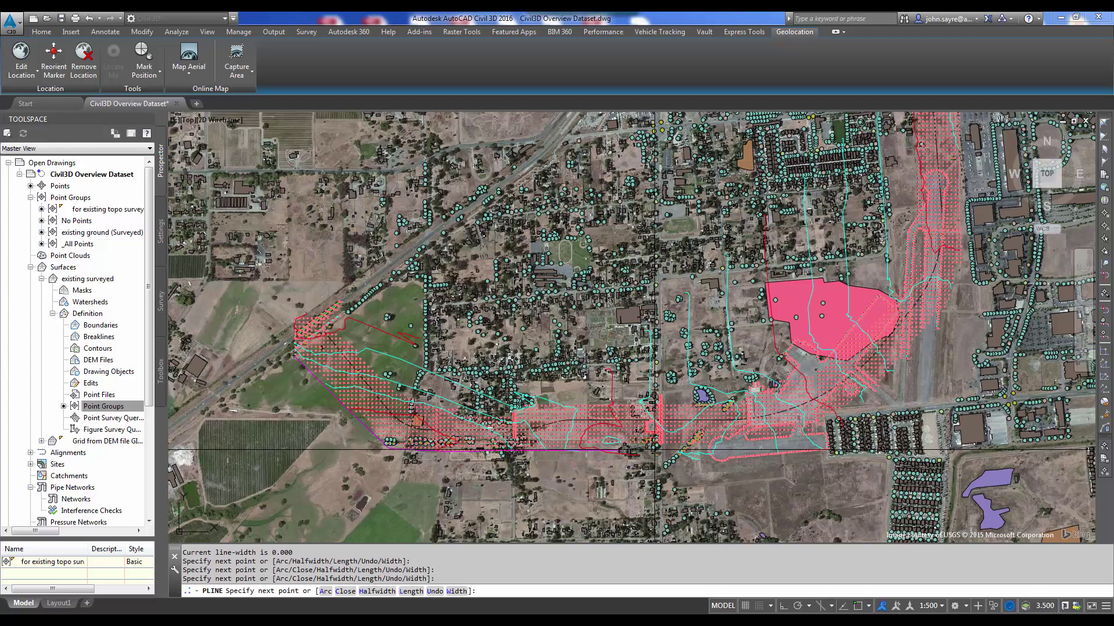
{"action": "left_click", "coordinate": [583, 453]}
{"action": "left_click", "coordinate": [583, 446]}
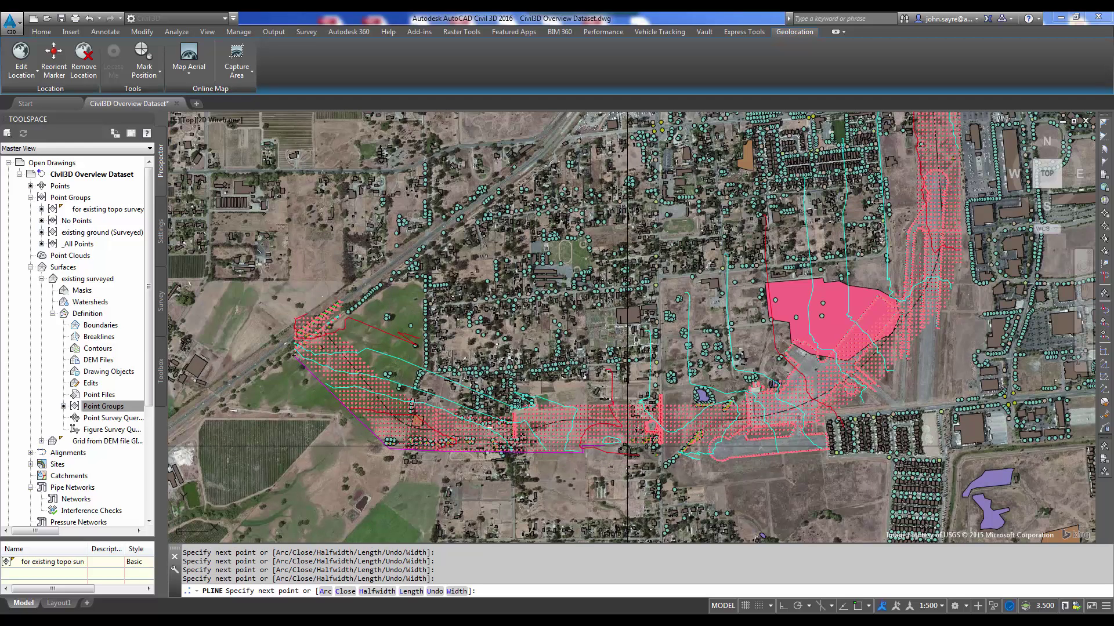
{"action": "left_click", "coordinate": [707, 447]}
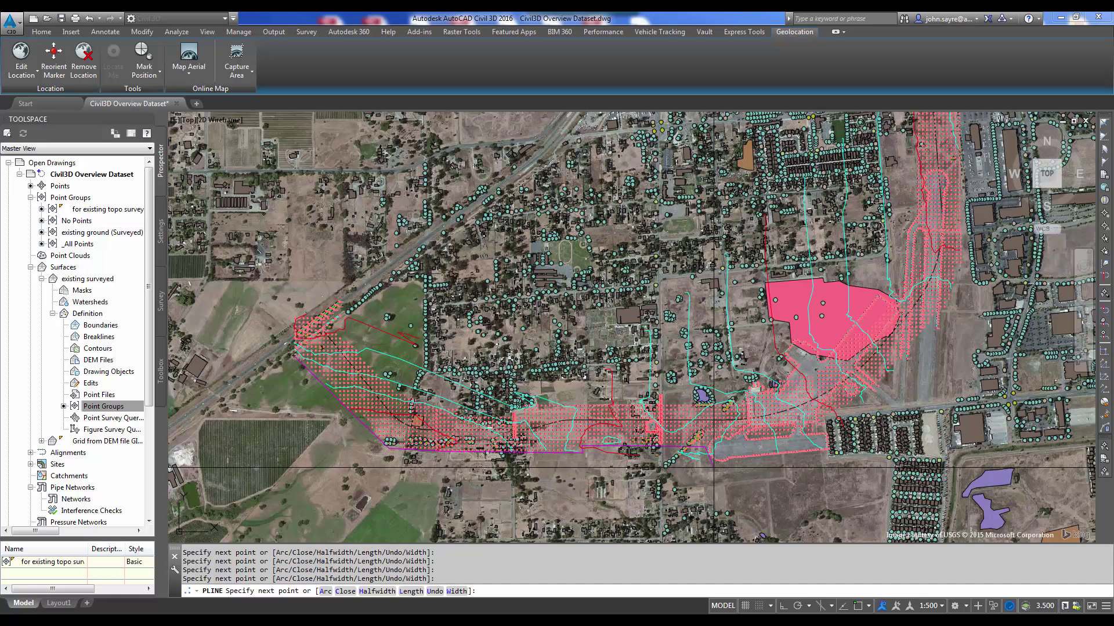
{"action": "left_click", "coordinate": [715, 463]}
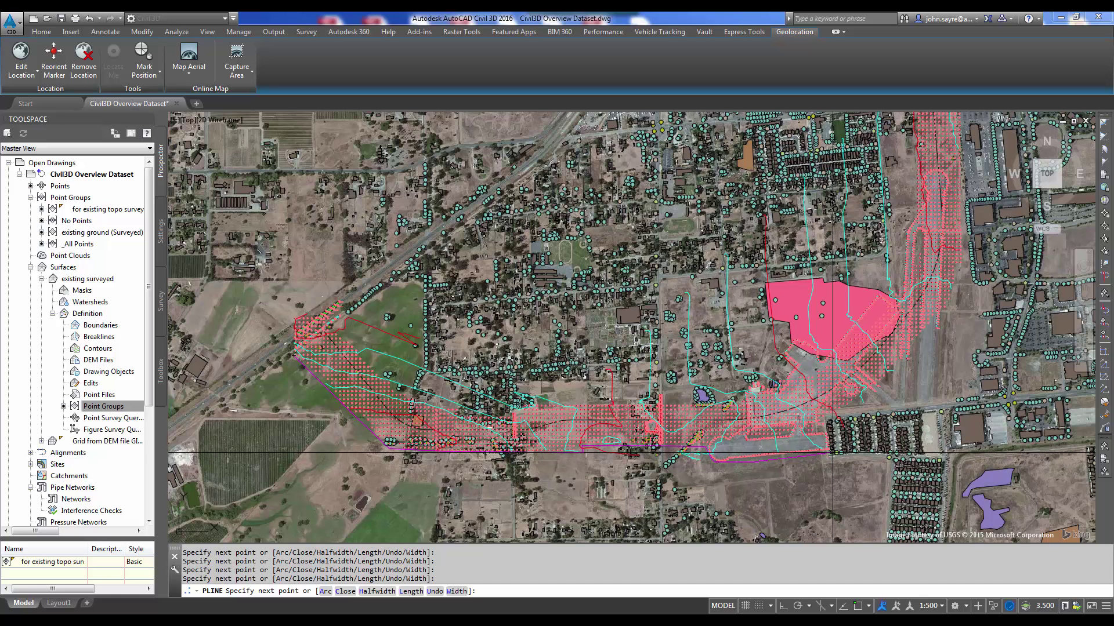
{"action": "left_click", "coordinate": [828, 454]}
{"action": "left_click", "coordinate": [828, 418]}
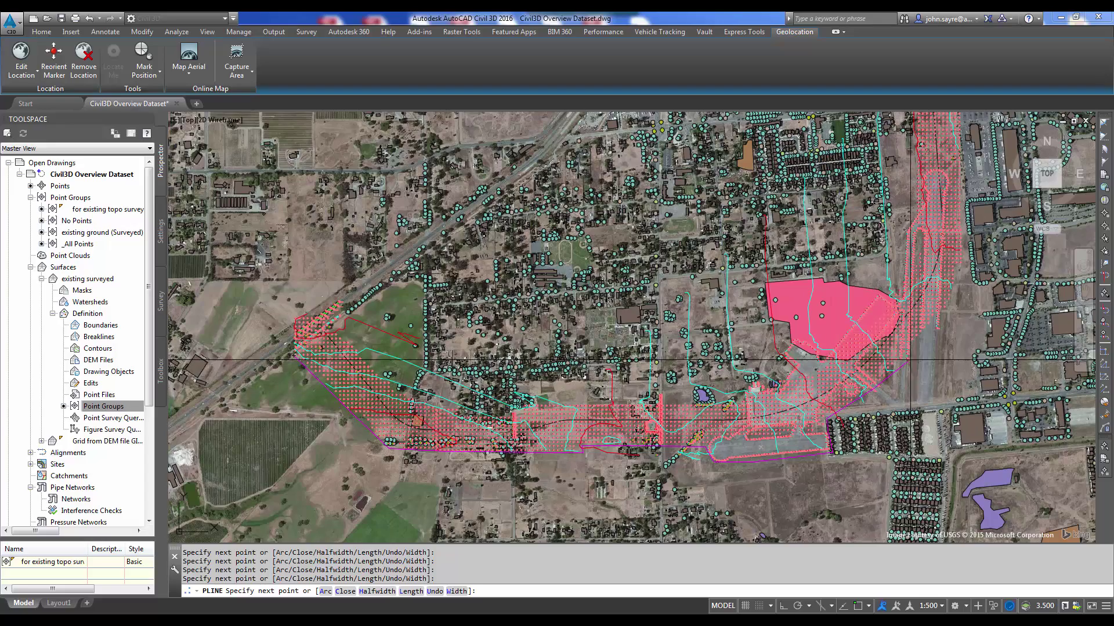
- Continue the polyline up the corridor's eastern edge, around its north end and back along the inner side, and close it
{"action": "left_click", "coordinate": [962, 262]}
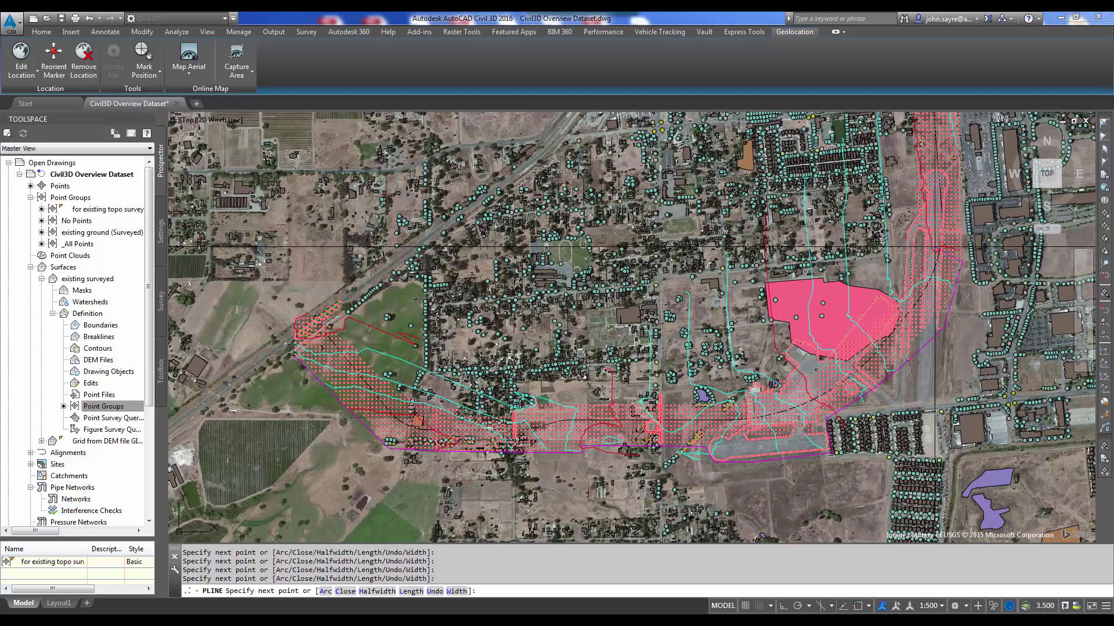
{"action": "middle_click_drag", "start_coordinate": [882, 240], "coordinate": [739, 404]}
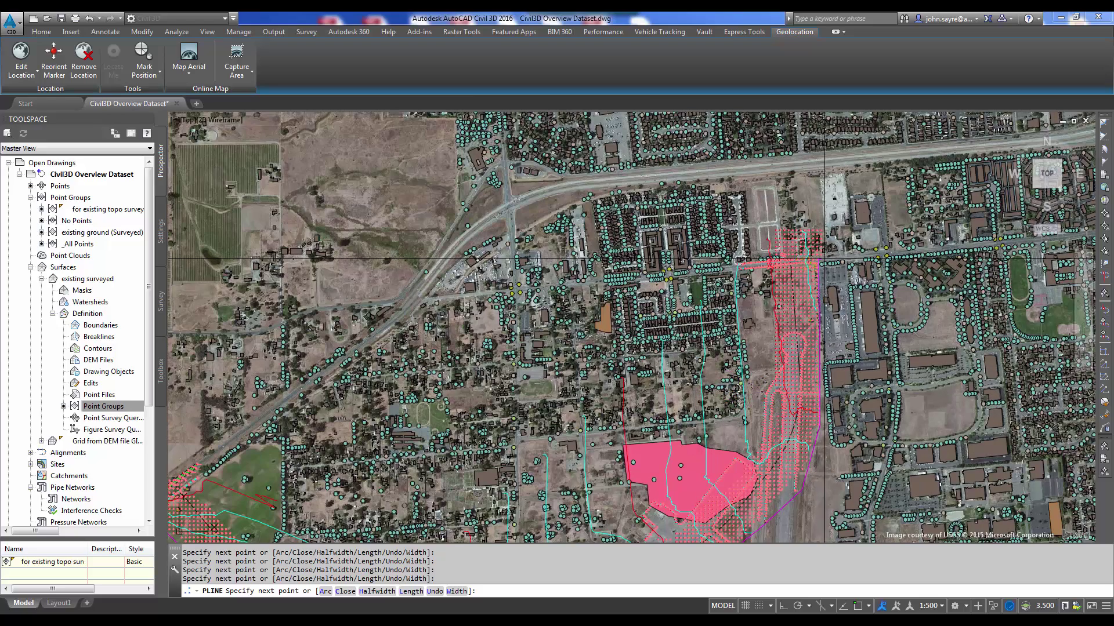
{"action": "left_click", "coordinate": [823, 228]}
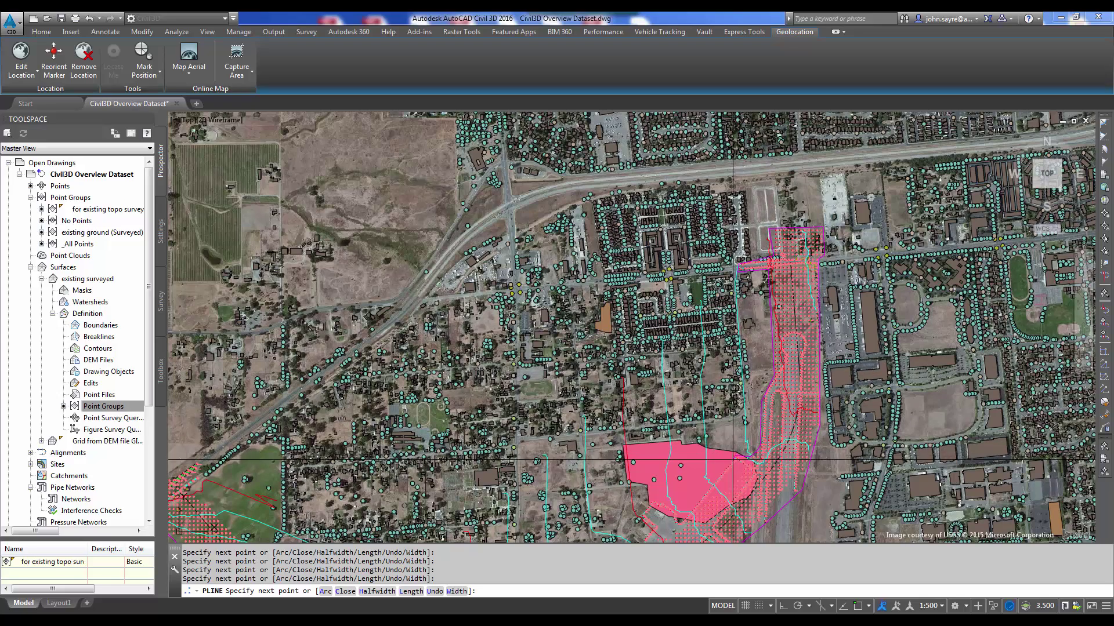
{"action": "middle_click_drag", "start_coordinate": [683, 491], "coordinate": [798, 267]}
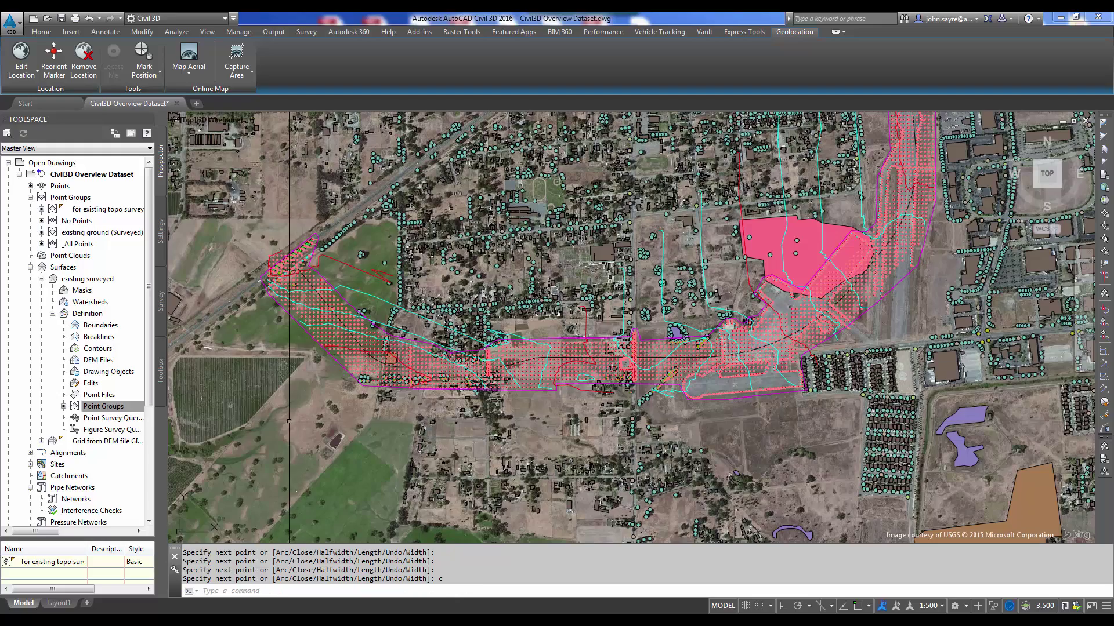
- Add the closed polyline around the survey points to the existing surveyed surface as an outer boundary with non-destructive breakline enabled
{"action": "middle_click_drag", "start_coordinate": [615, 337], "coordinate": [527, 398]}
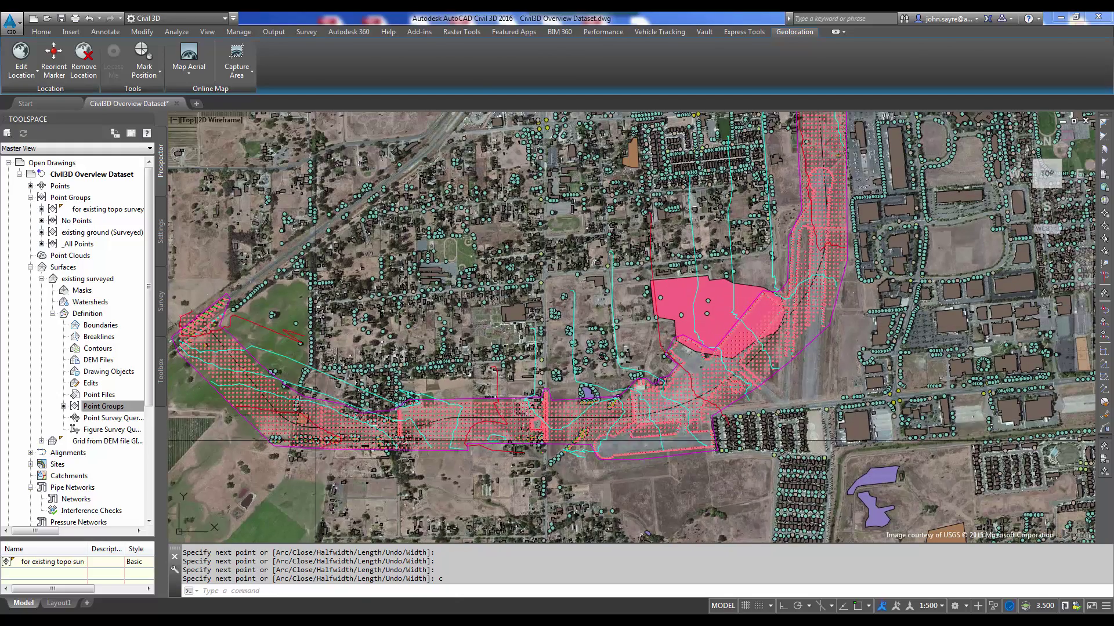
{"action": "right_click", "coordinate": [100, 324]}
{"action": "left_click", "coordinate": [119, 332]}
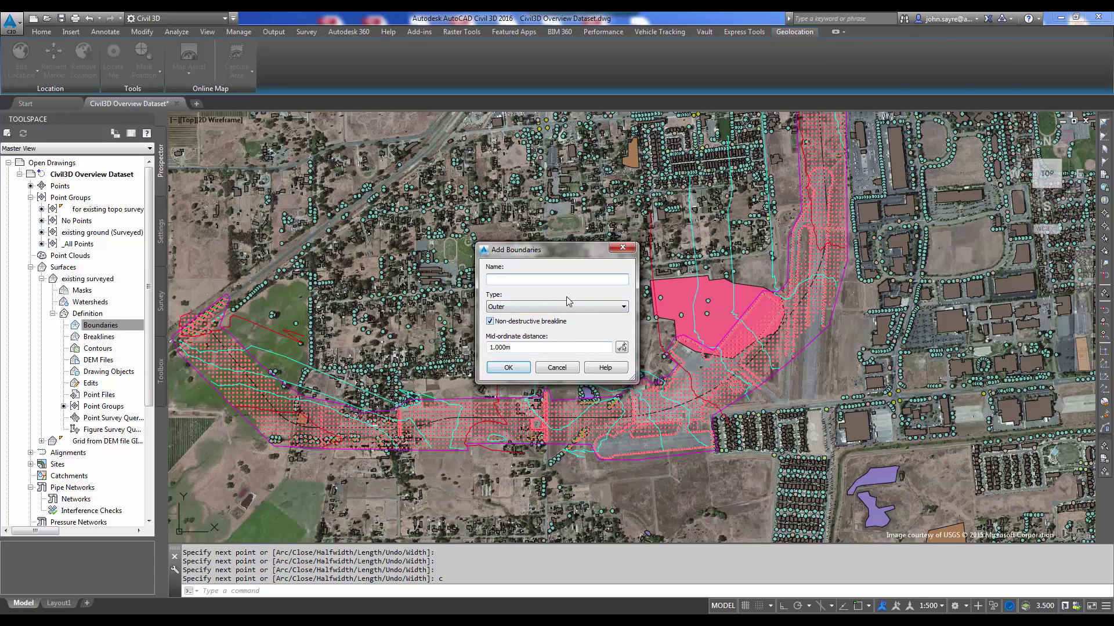
{"action": "left_click", "coordinate": [509, 368]}
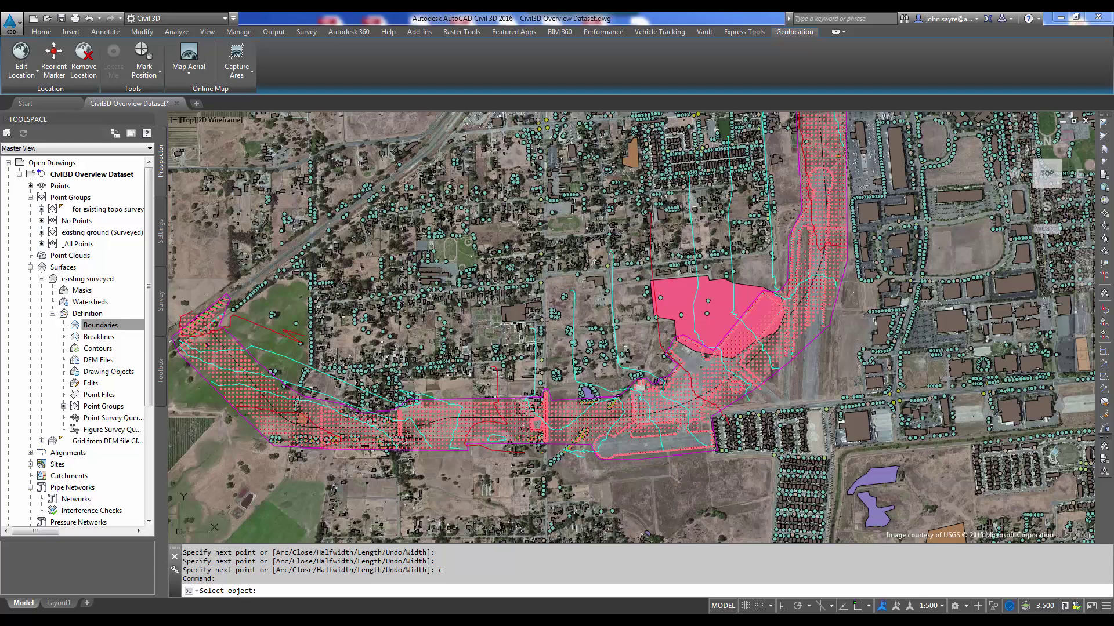
{"action": "left_click", "coordinate": [466, 459]}
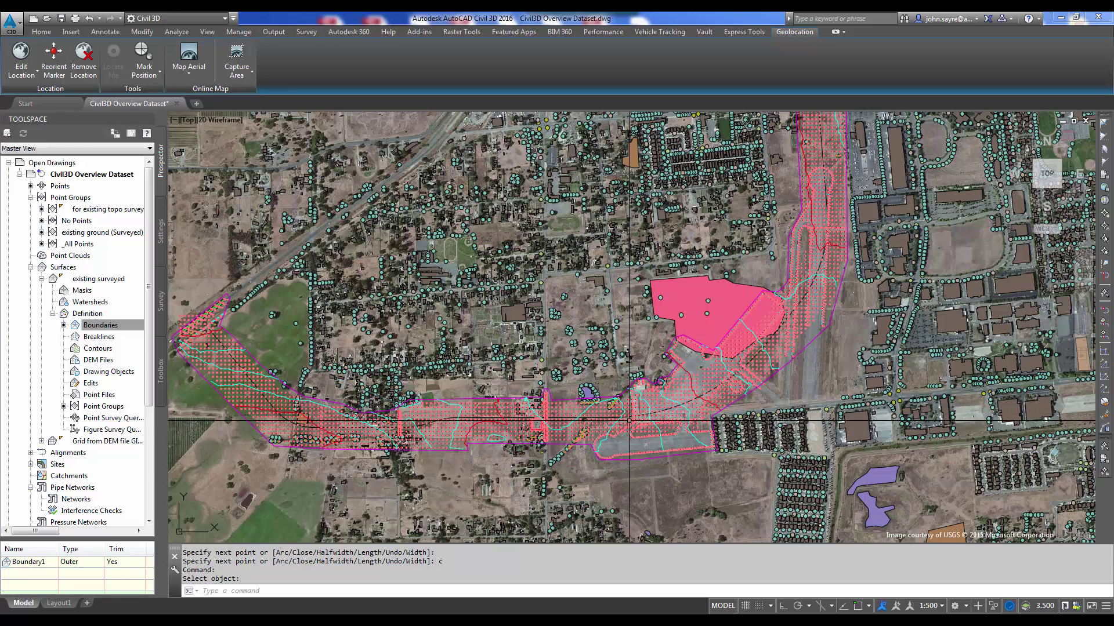
- Open the trimmed existing surveyed surface in the Object Viewer
{"action": "left_click", "coordinate": [661, 443]}
{"action": "right_click", "coordinate": [516, 394]}
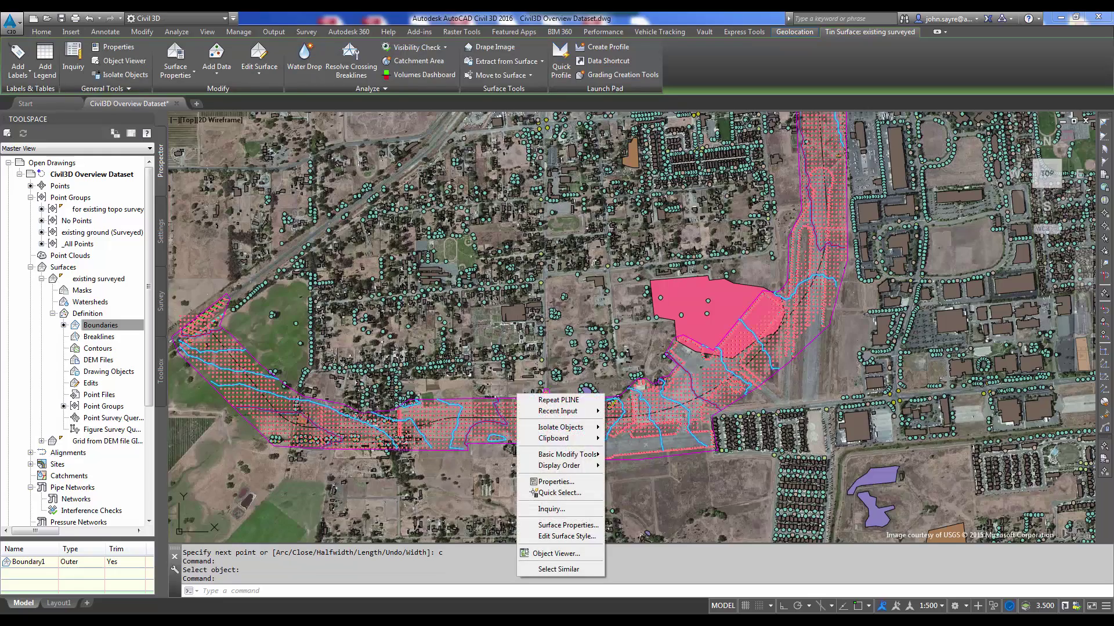
{"action": "left_click", "coordinate": [561, 555]}
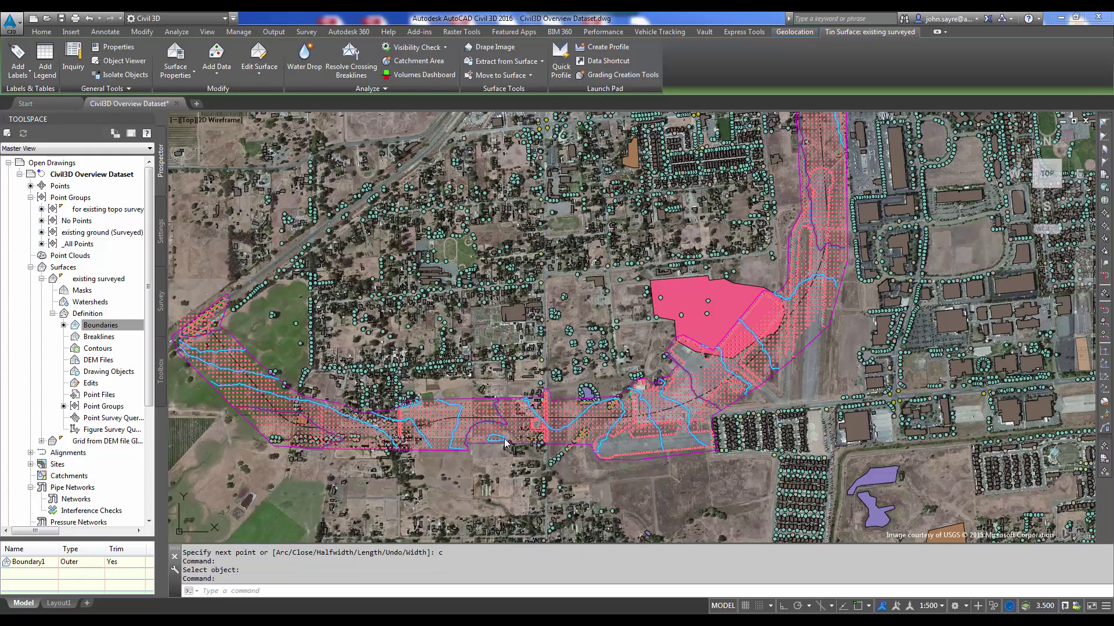